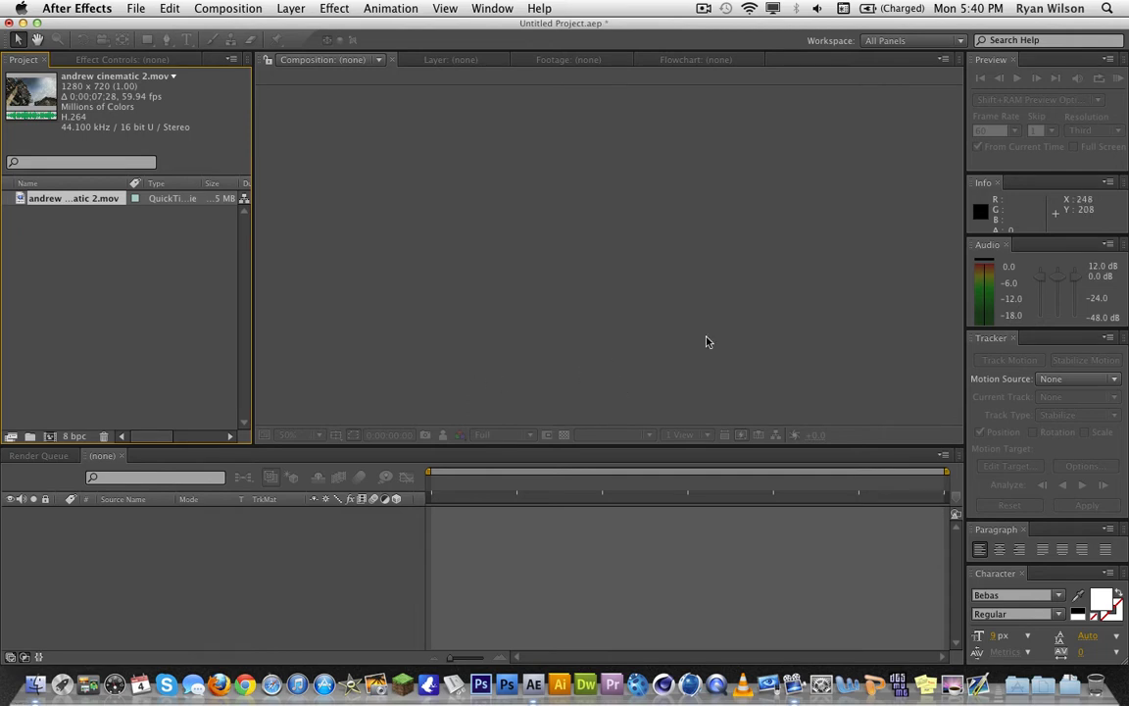
- Create a new 1280 x 720 composition at 59.94 fps with the hd pvr preset, and close its timeline
{"action": "left_click", "coordinate": [229, 7]}
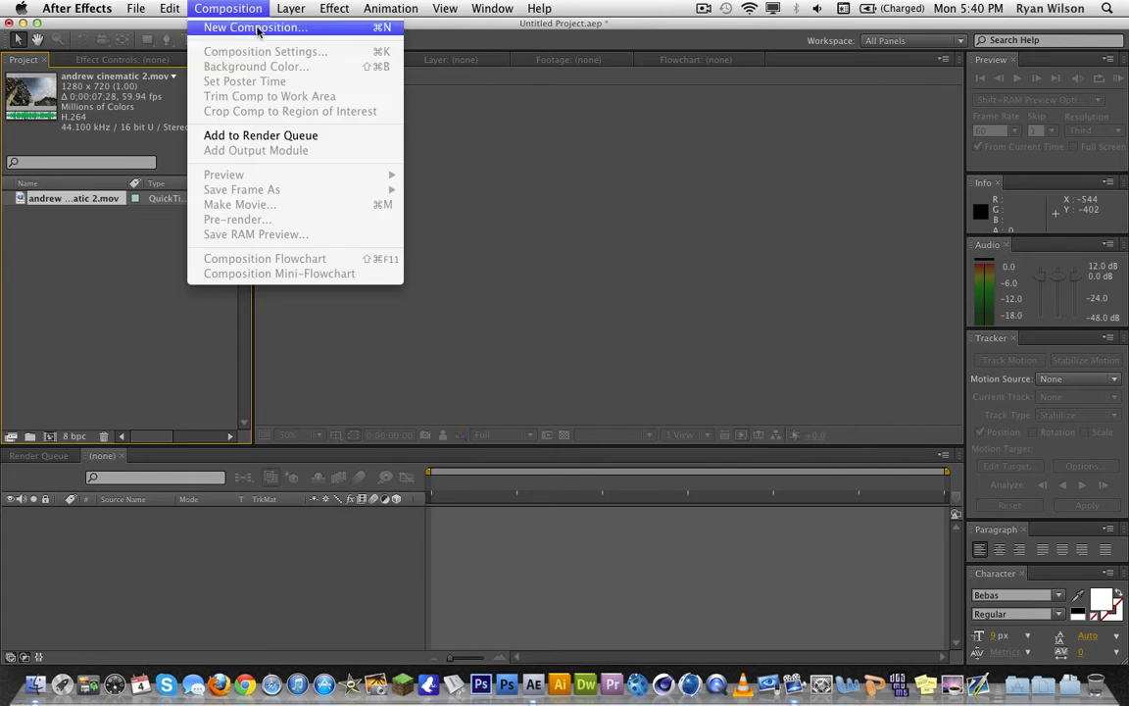
{"action": "left_click", "coordinate": [257, 29]}
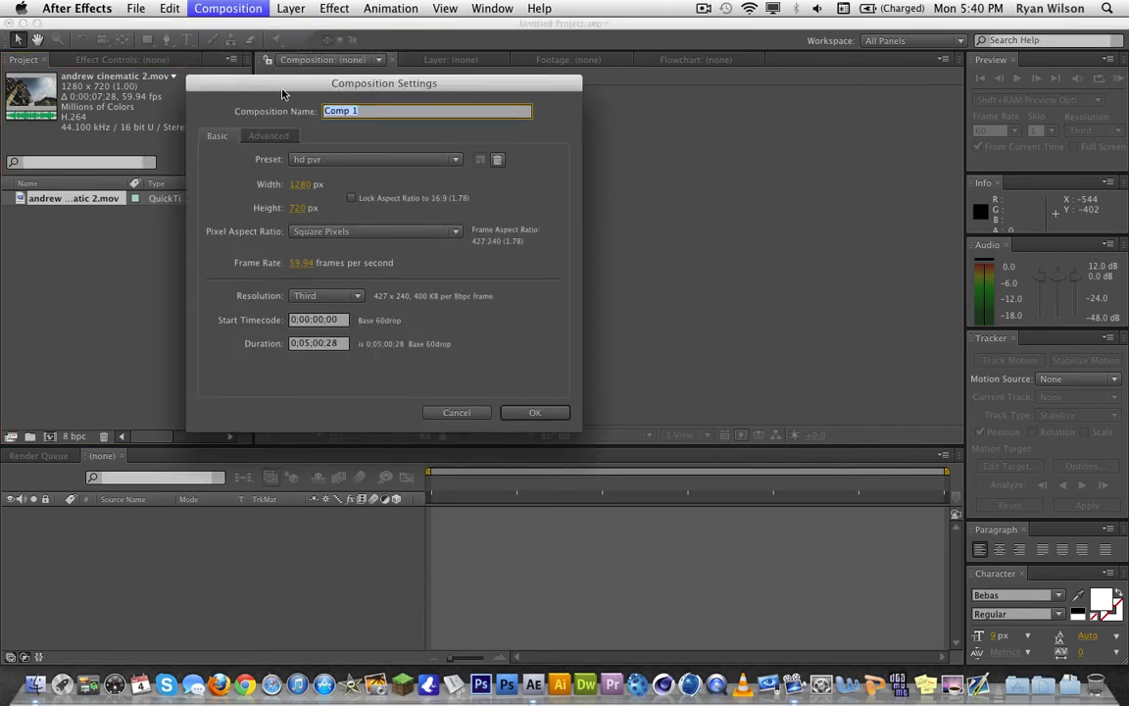
{"action": "left_click_drag", "start_coordinate": [257, 83], "coordinate": [312, 72]}
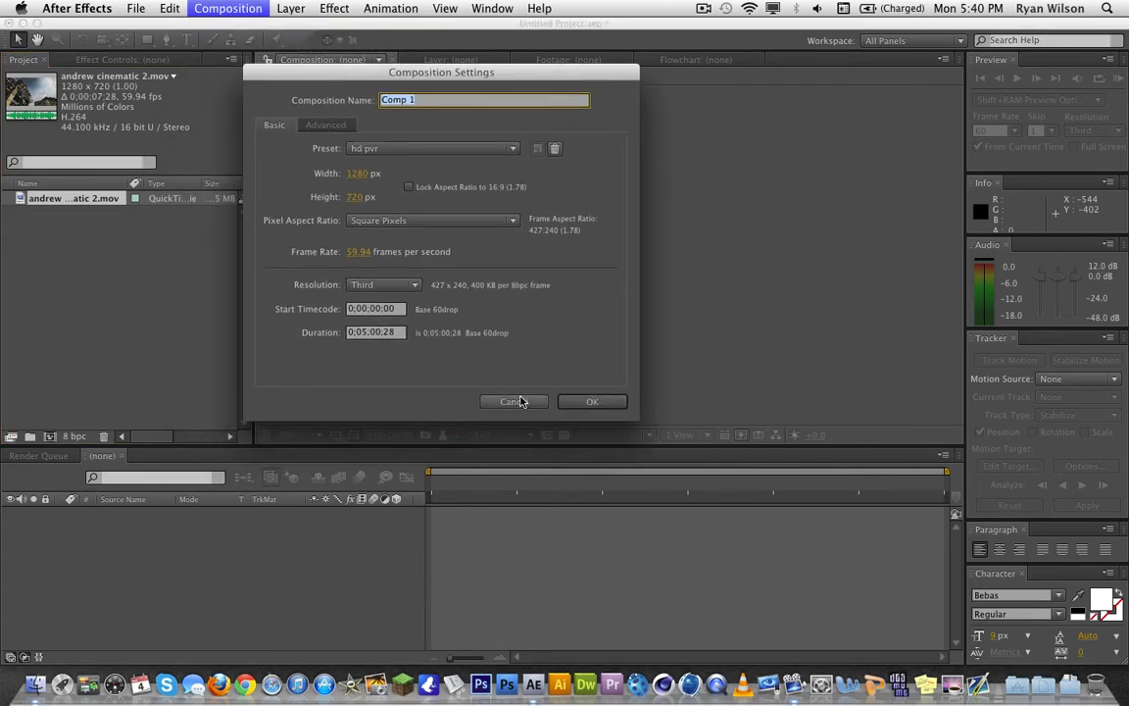
{"action": "left_click", "coordinate": [575, 401]}
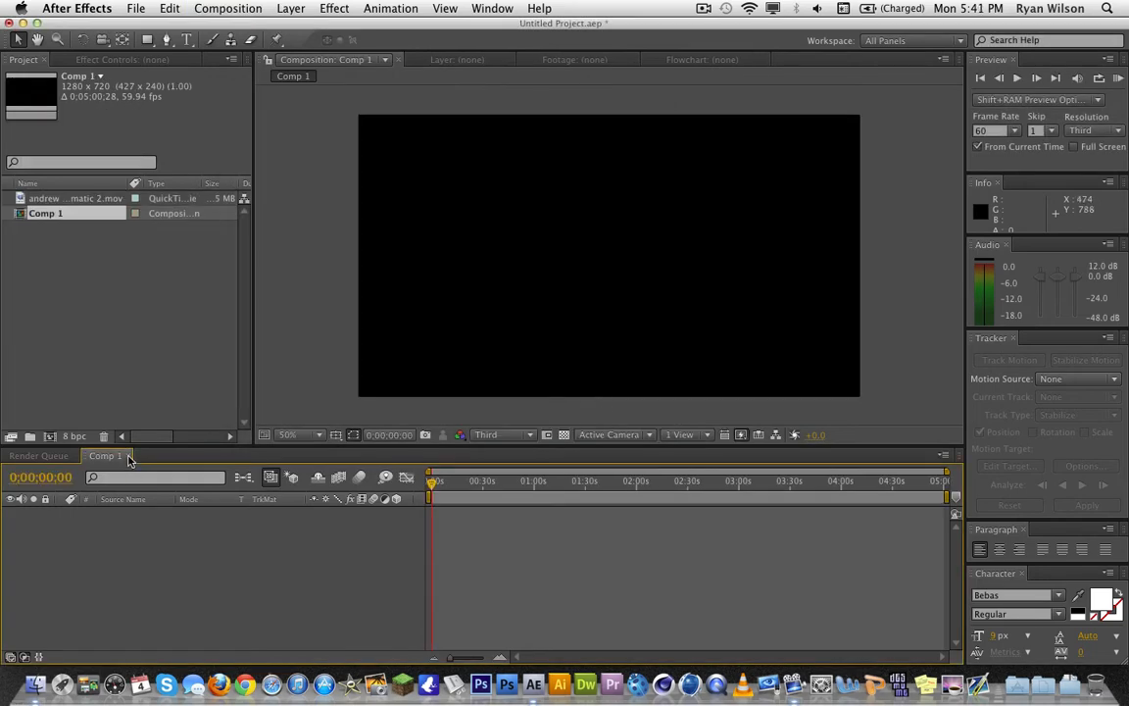
{"action": "left_click", "coordinate": [125, 456]}
{"action": "left_click", "coordinate": [122, 343]}
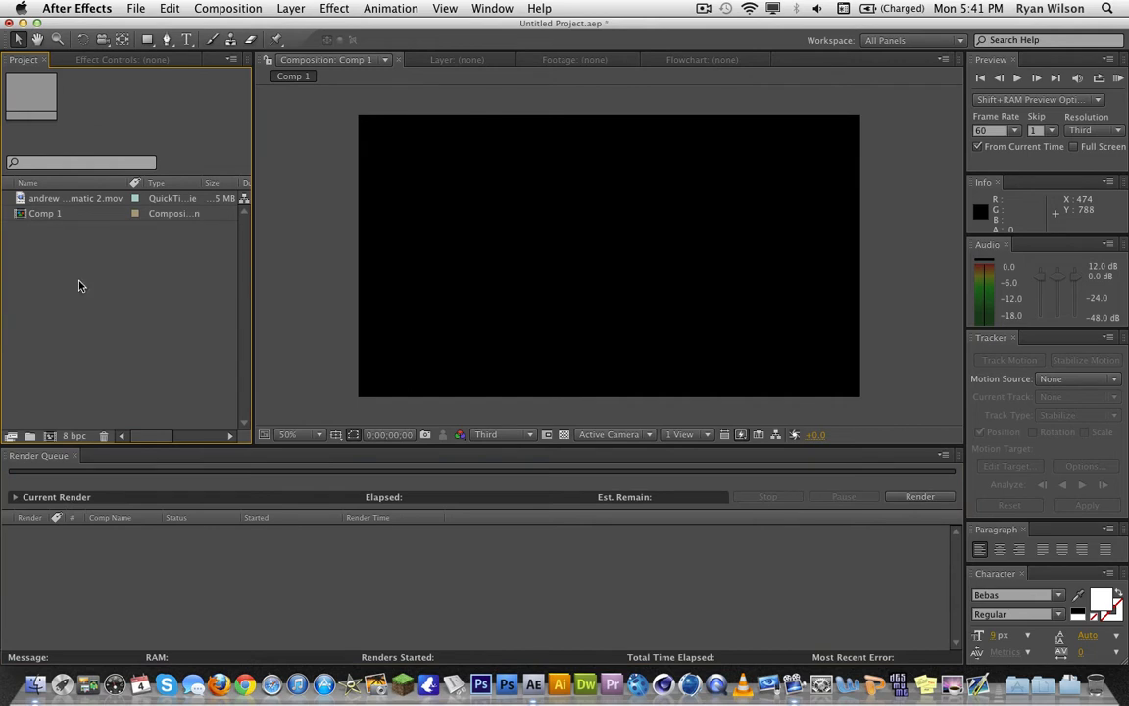
{"action": "left_click", "coordinate": [135, 8]}
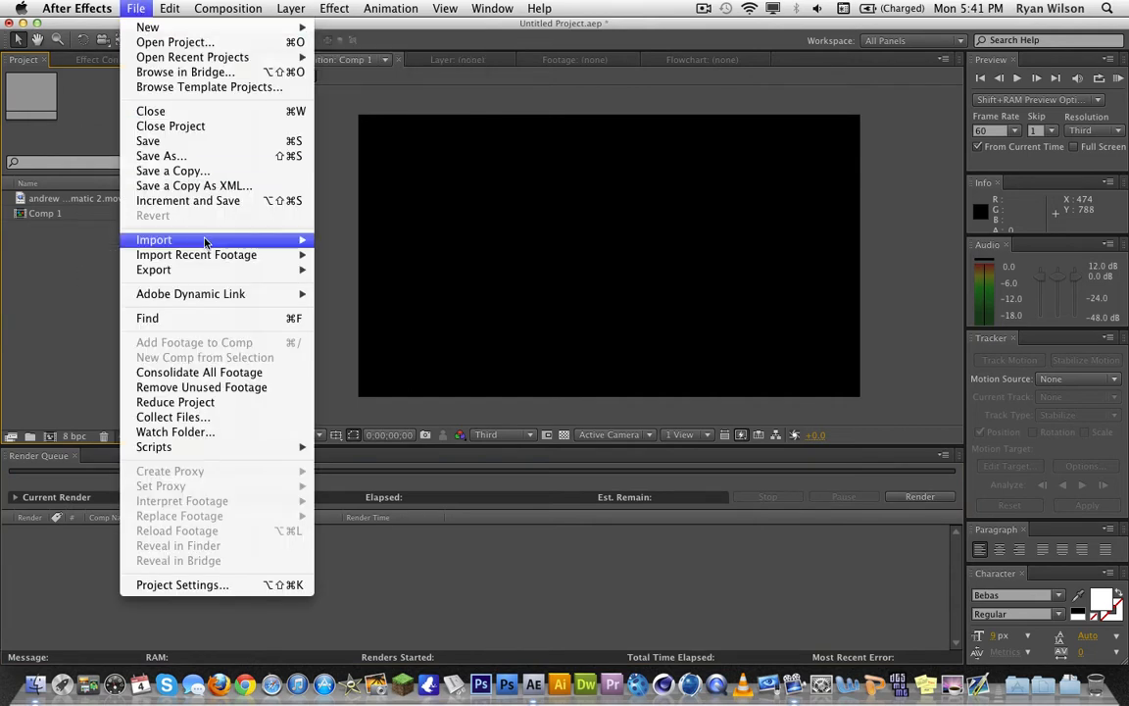
{"action": "mouse_move", "coordinate": [206, 241]}
{"action": "left_click", "coordinate": [352, 235]}
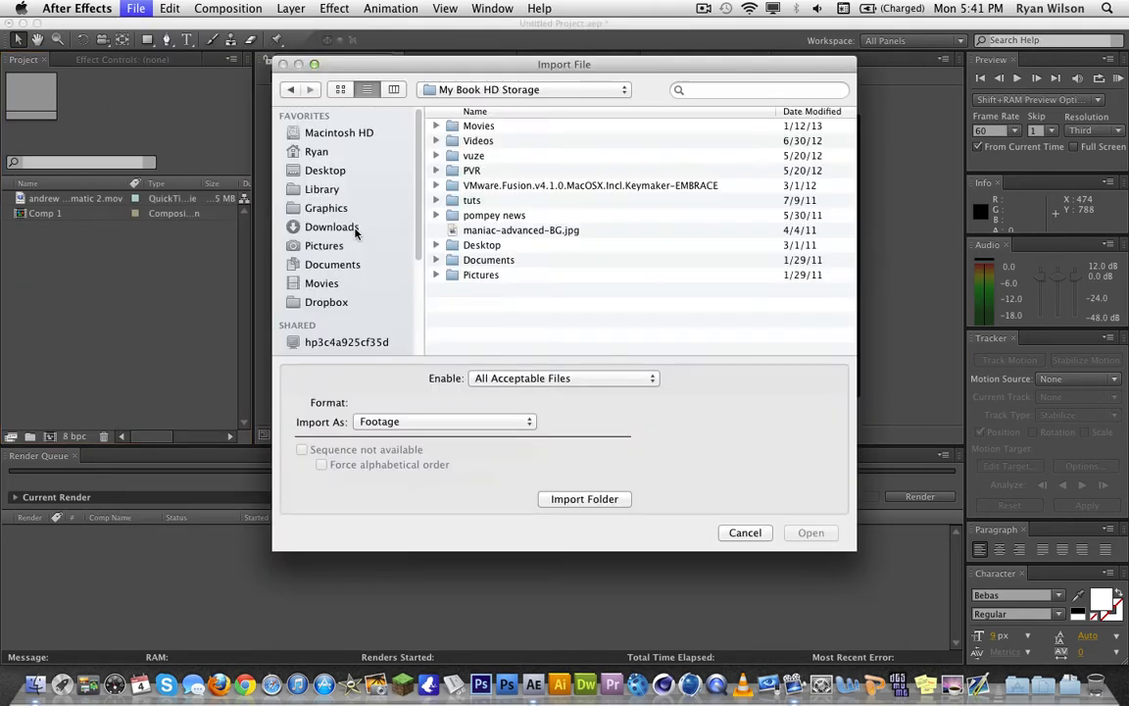
{"action": "double_click", "coordinate": [443, 141]}
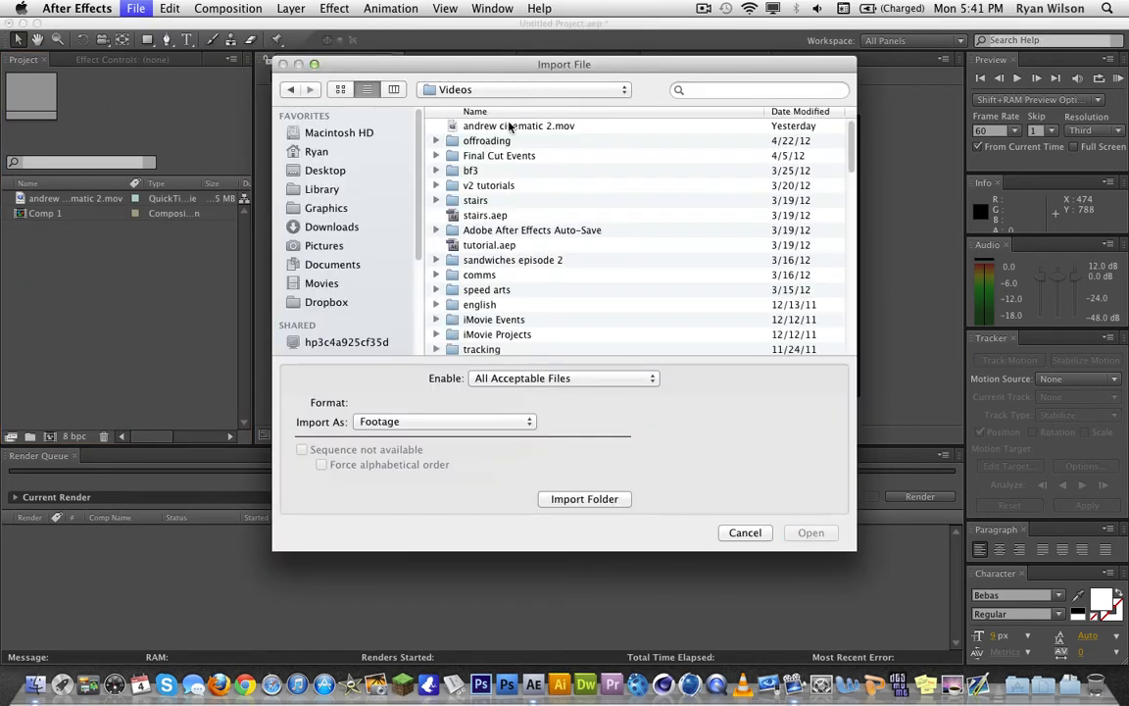
{"action": "left_click", "coordinate": [509, 127]}
{"action": "left_click", "coordinate": [733, 533]}
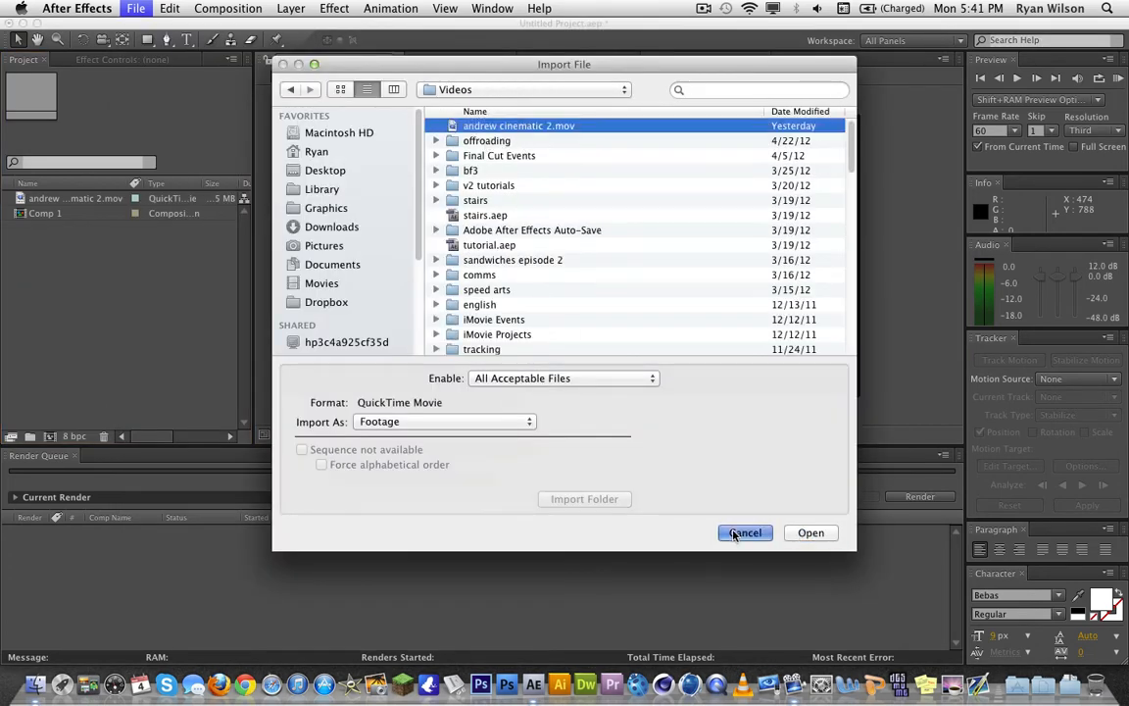
{"action": "left_click", "coordinate": [112, 199]}
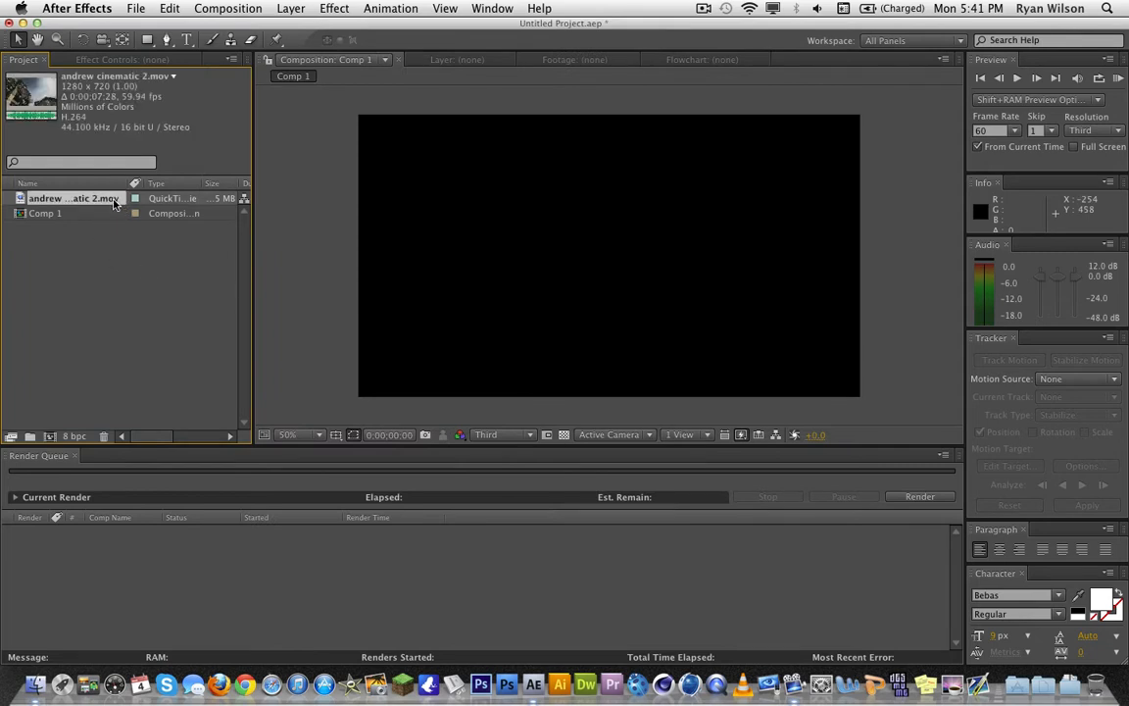
{"action": "left_click", "coordinate": [107, 247]}
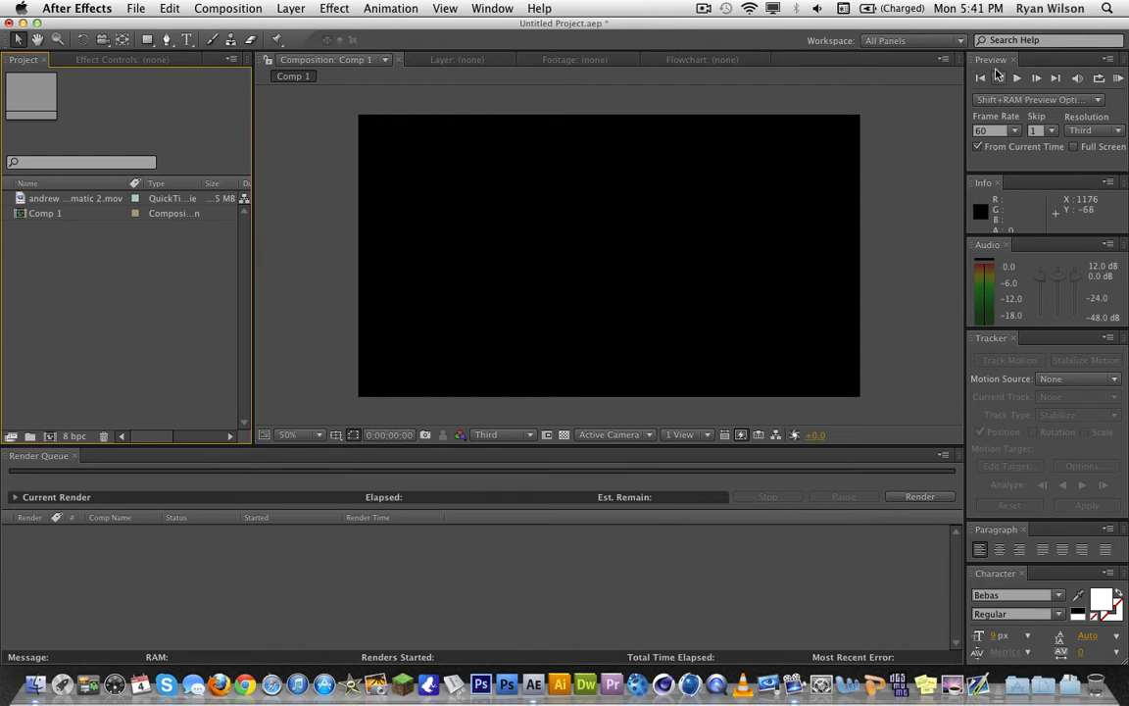
{"action": "left_click", "coordinate": [495, 7]}
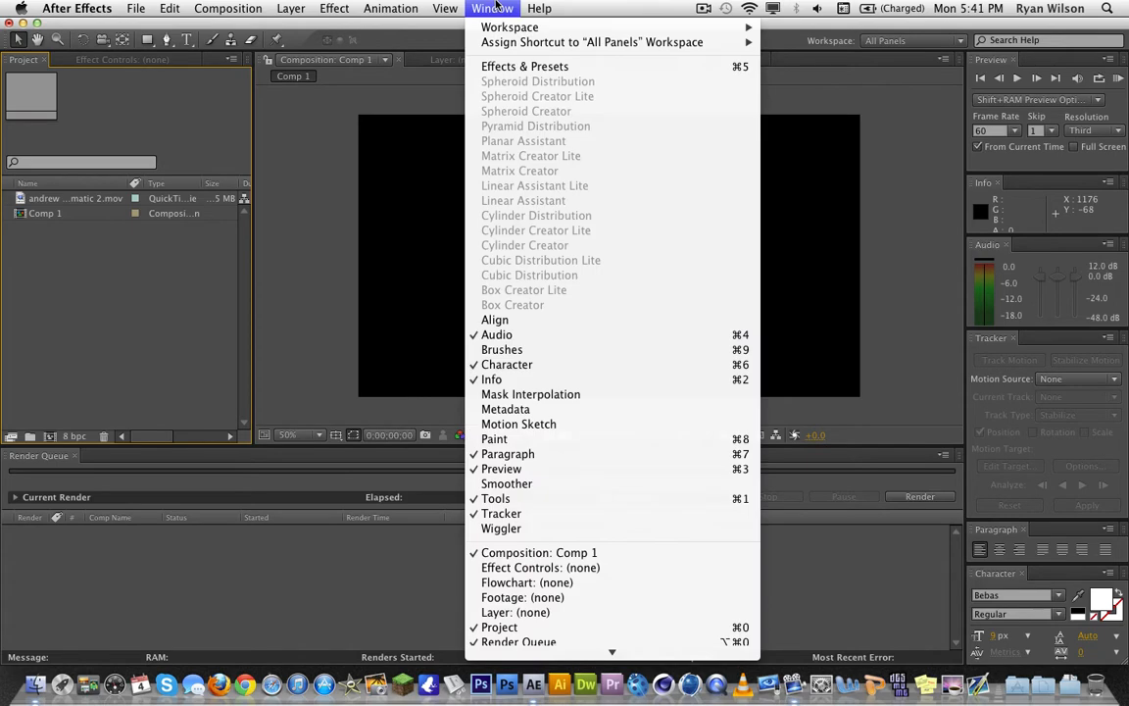
{"action": "left_click", "coordinate": [490, 7]}
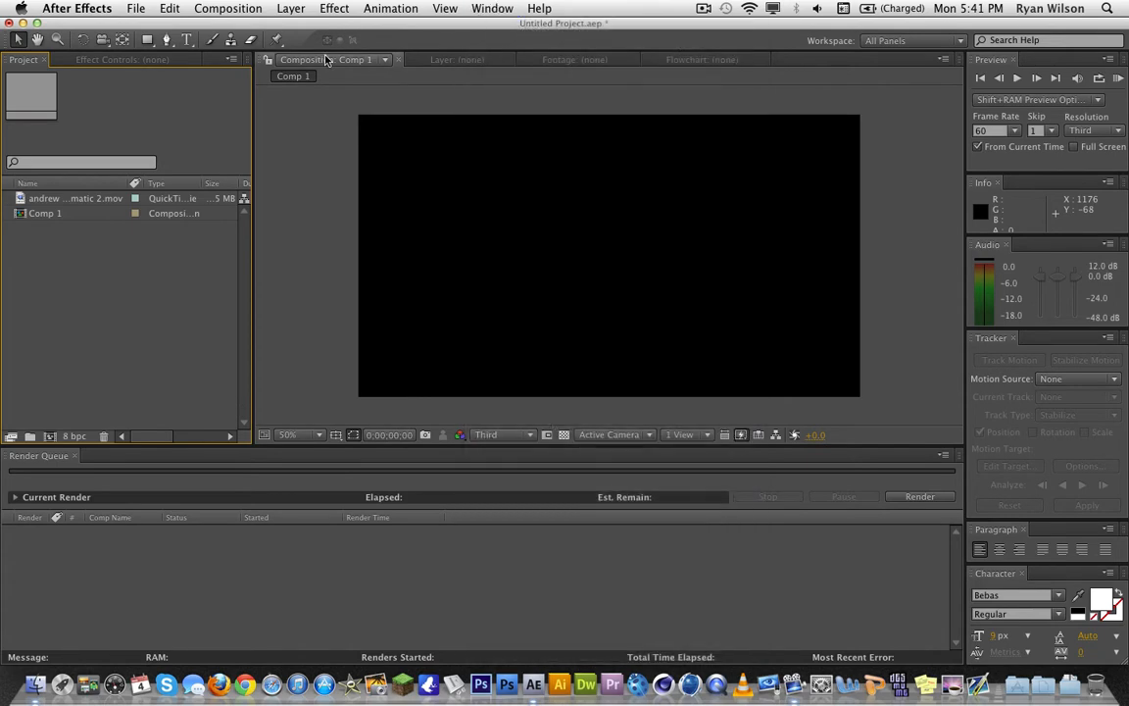
{"action": "left_click", "coordinate": [492, 8]}
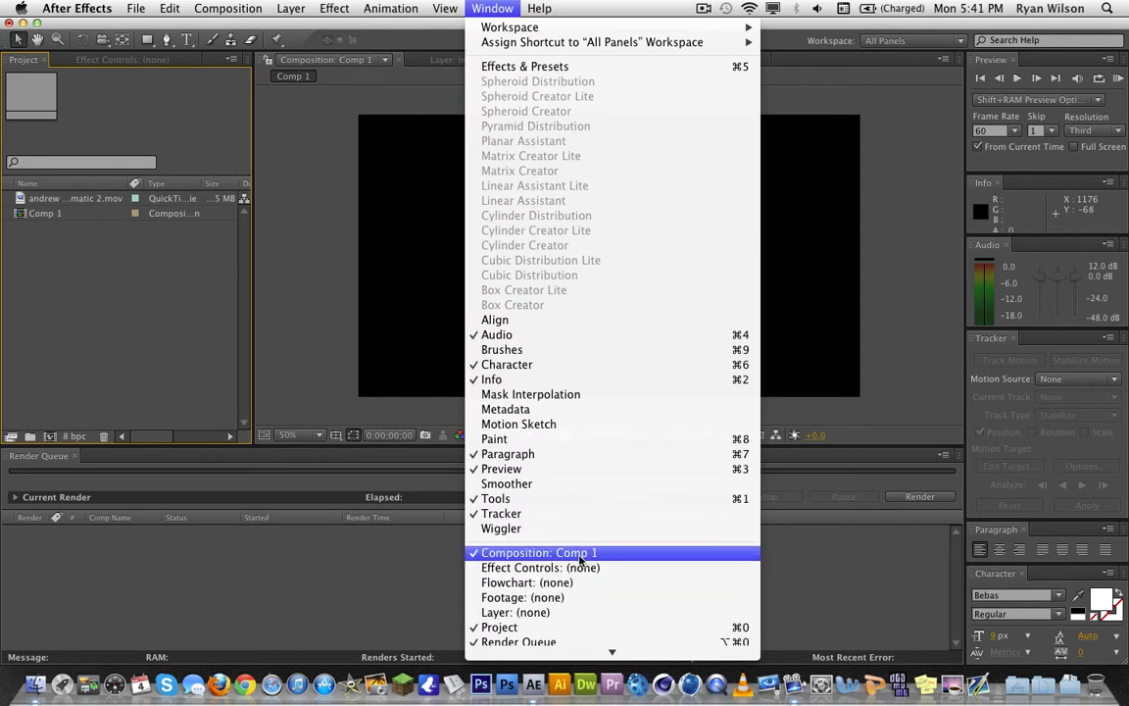
{"action": "left_click", "coordinate": [498, 7]}
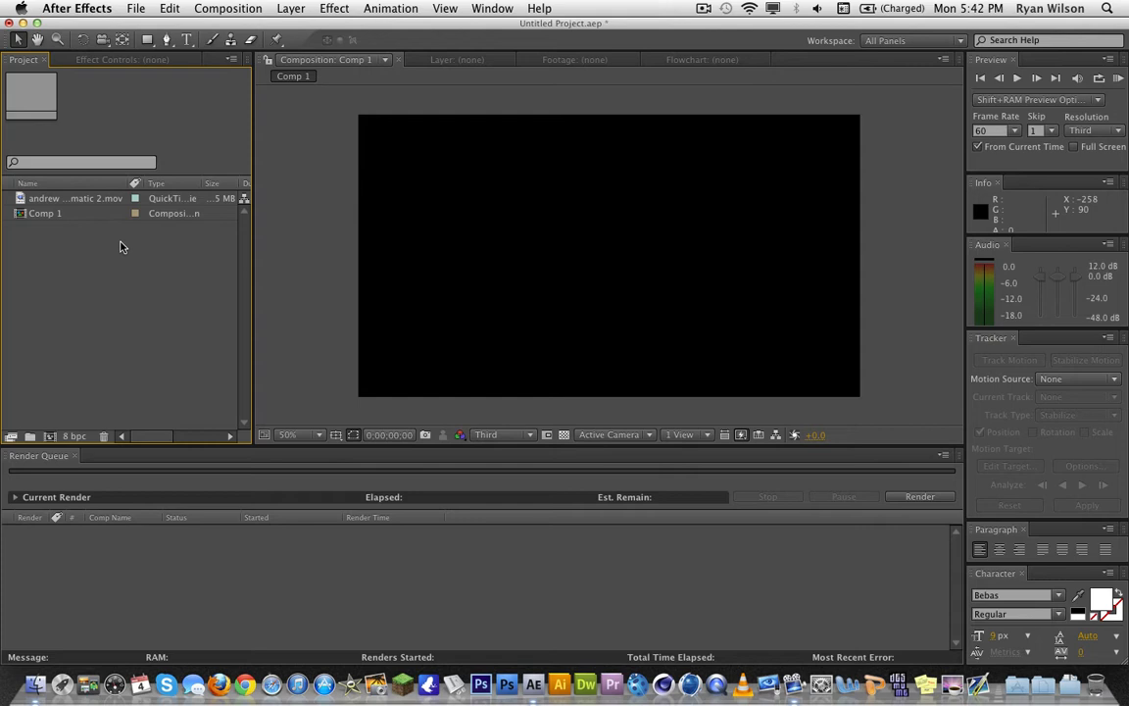
- Create a new composition directly from the imported QuickTime footage so it takes on the clip's settings
{"action": "left_click", "coordinate": [51, 198]}
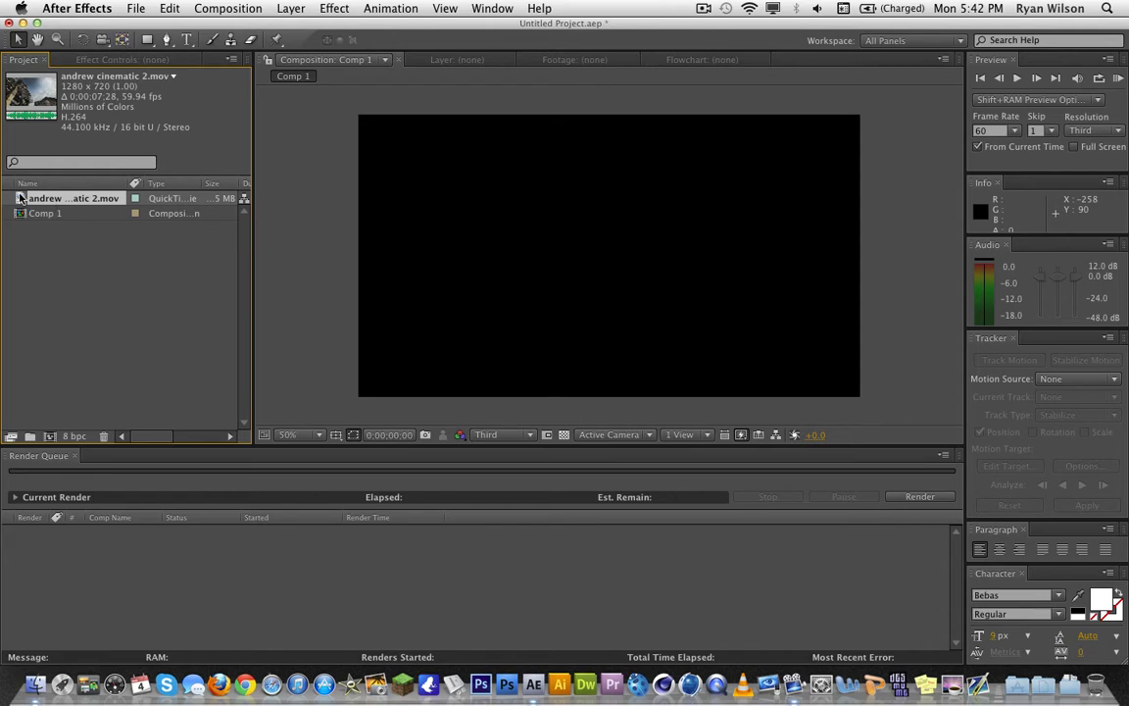
{"action": "left_click_drag", "start_coordinate": [21, 200], "coordinate": [49, 436]}
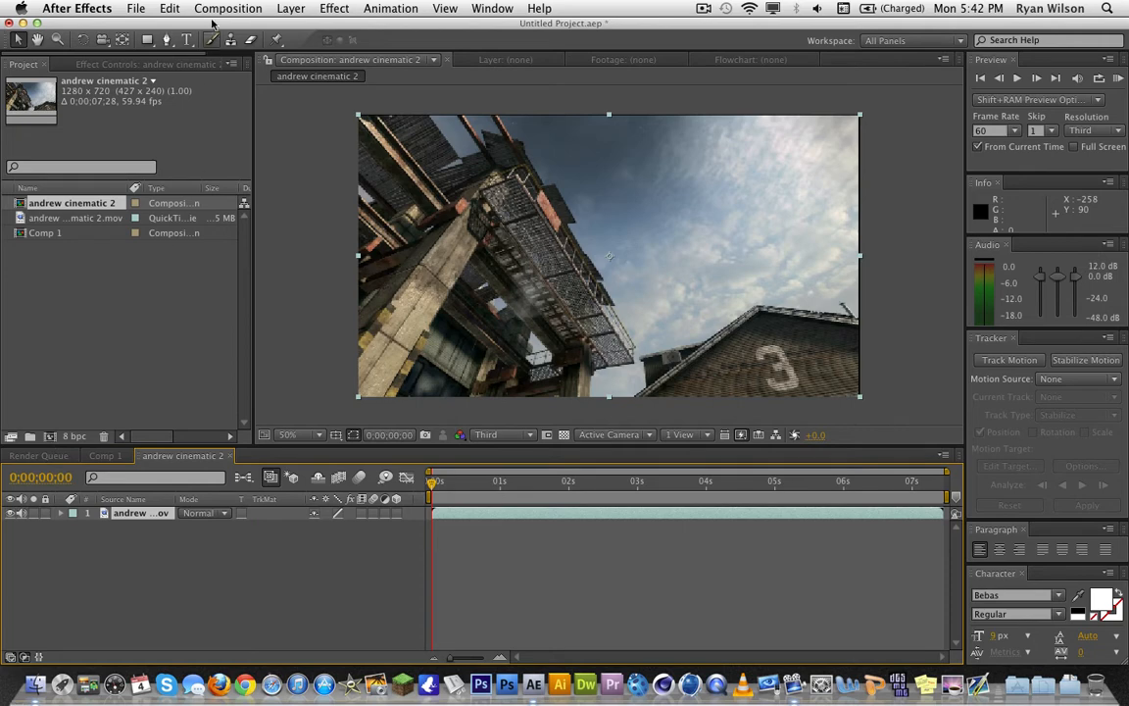
- Set the footage-based composition's duration to 0;05;27;28 in its composition settings
{"action": "left_click", "coordinate": [212, 10]}
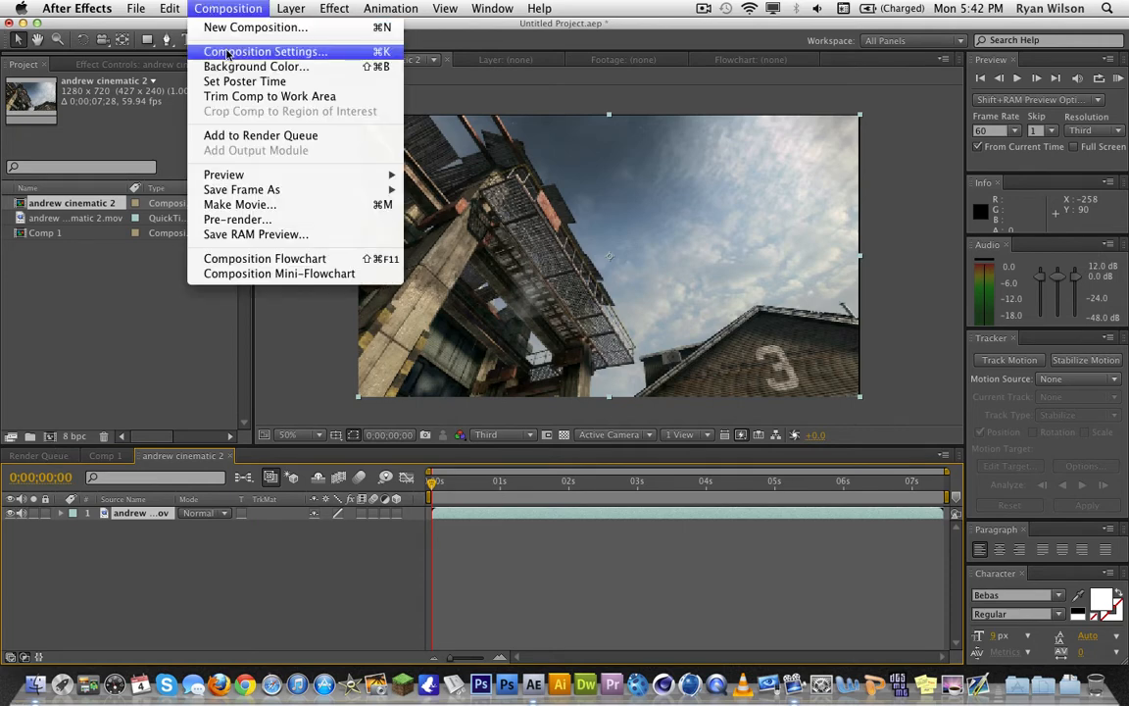
{"action": "left_click", "coordinate": [227, 51]}
{"action": "left_click_drag", "start_coordinate": [285, 75], "coordinate": [348, 79]}
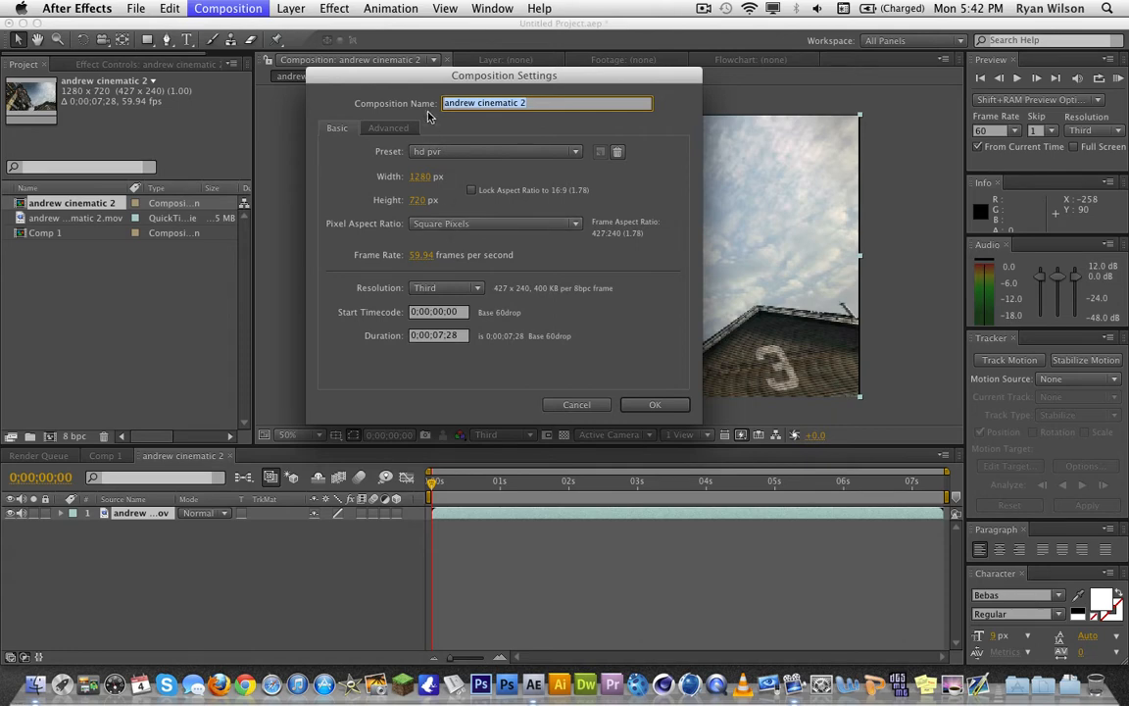
{"action": "left_click_drag", "start_coordinate": [412, 78], "coordinate": [388, 69]}
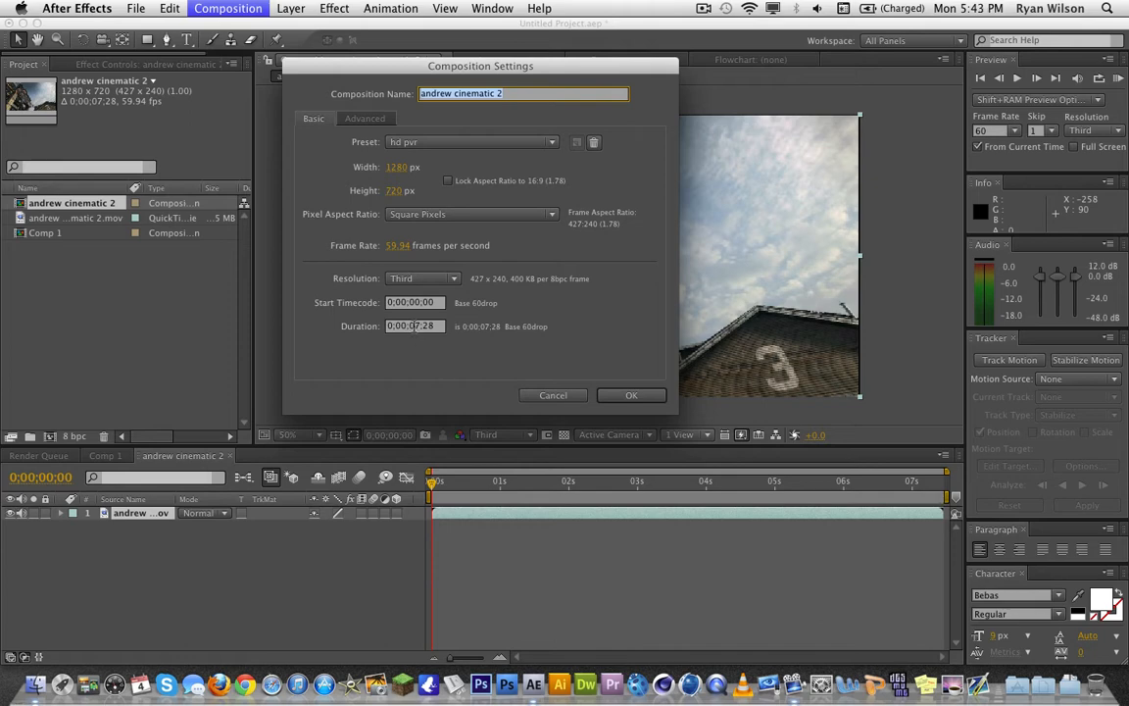
{"action": "left_click", "coordinate": [414, 327]}
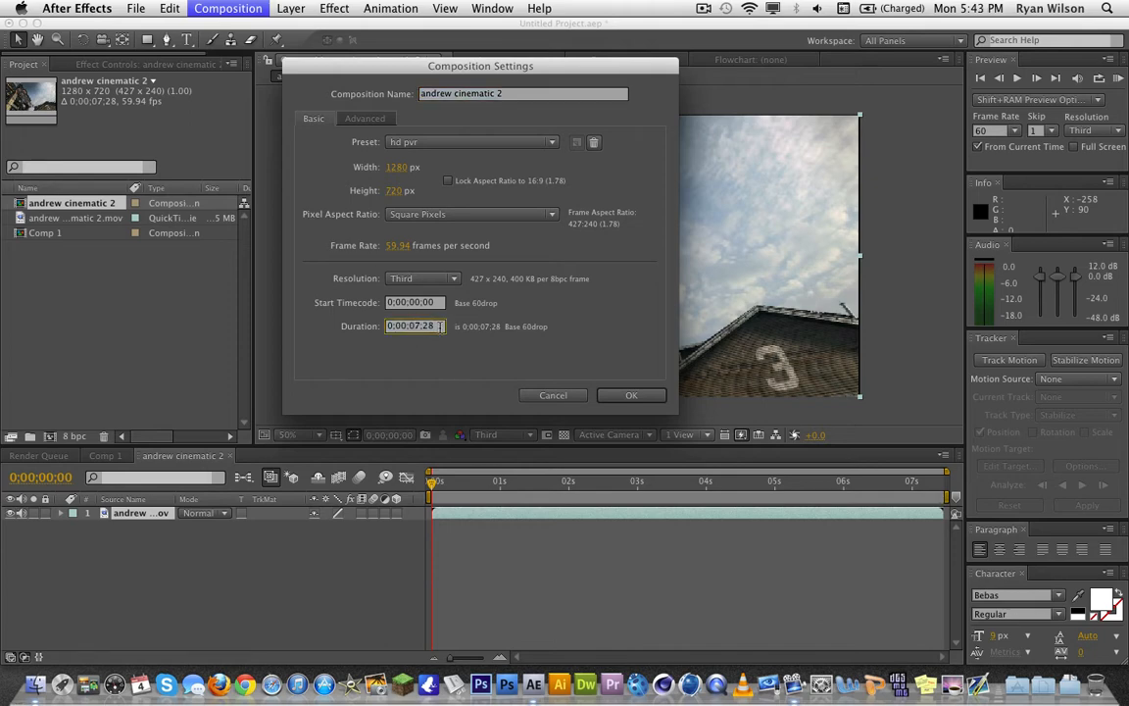
{"action": "left_click", "coordinate": [412, 326]}
{"action": "key", "text": "BackSpace"}
{"action": "type", "text": "2"}
{"action": "left_click", "coordinate": [397, 326]}
{"action": "key", "text": "BackSpace"}
{"action": "type", "text": "5"}
{"action": "key", "text": "Return"}
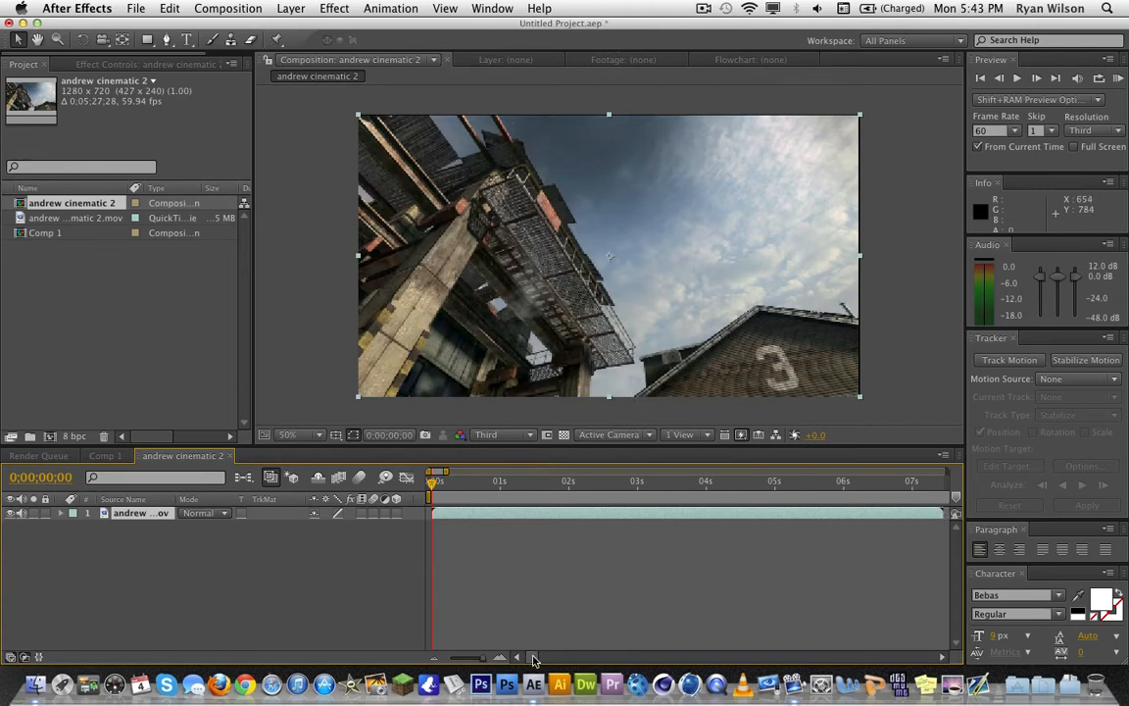
- Zoom the timeline out to view the whole clip together with the empty time after it
{"action": "left_click_drag", "start_coordinate": [534, 659], "coordinate": [480, 654]}
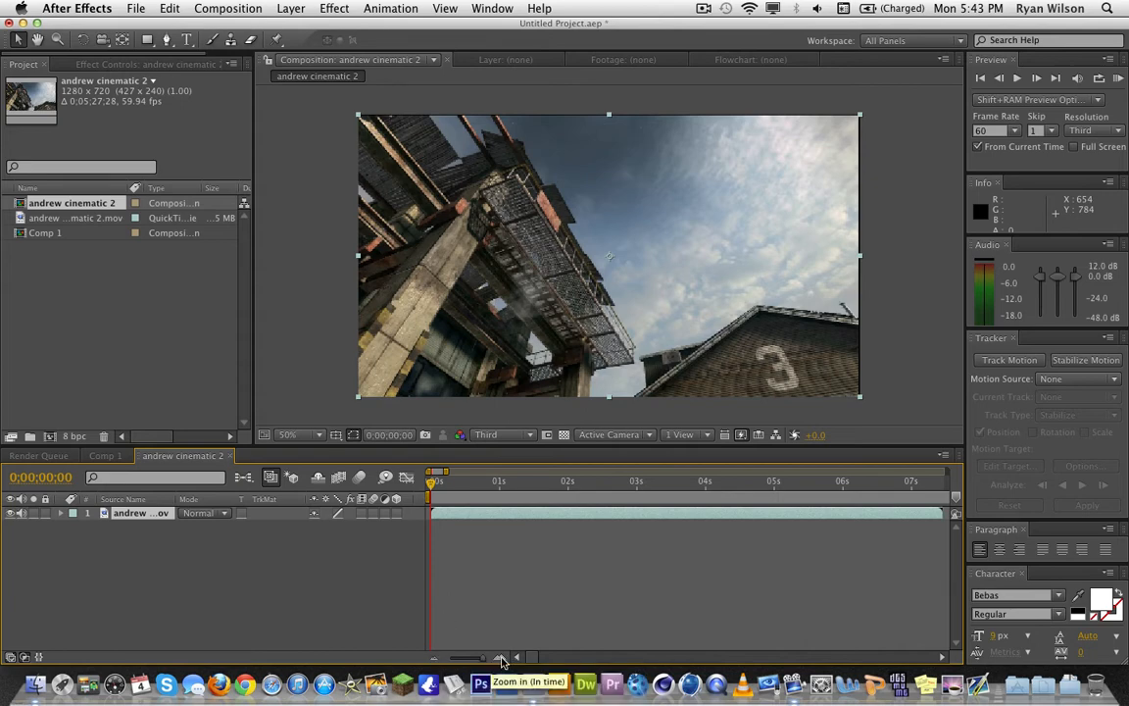
{"action": "left_click", "coordinate": [433, 663]}
{"action": "left_click", "coordinate": [433, 663]}
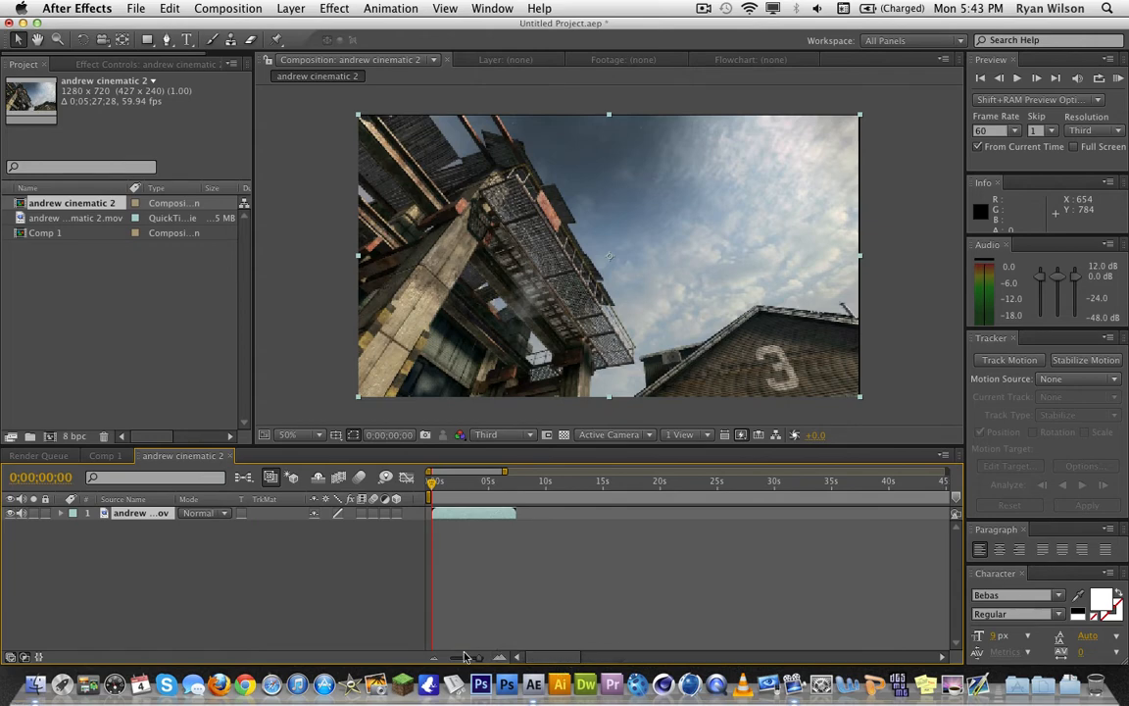
{"action": "left_click", "coordinate": [433, 658]}
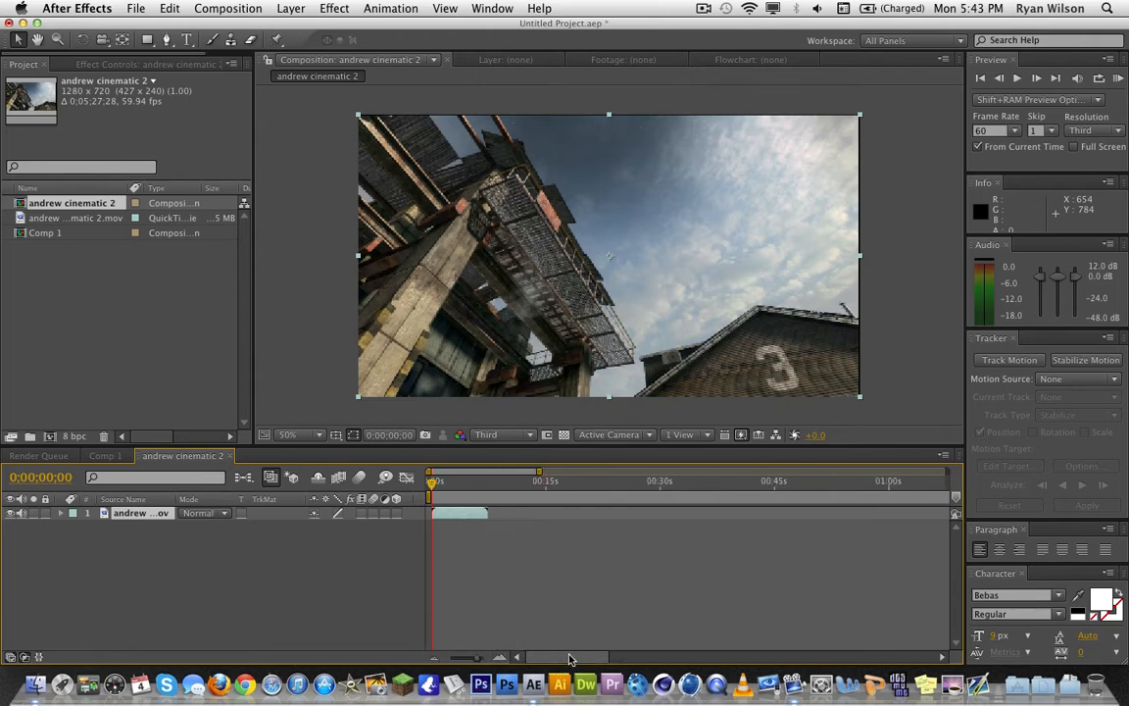
{"action": "left_click_drag", "start_coordinate": [567, 659], "coordinate": [446, 627]}
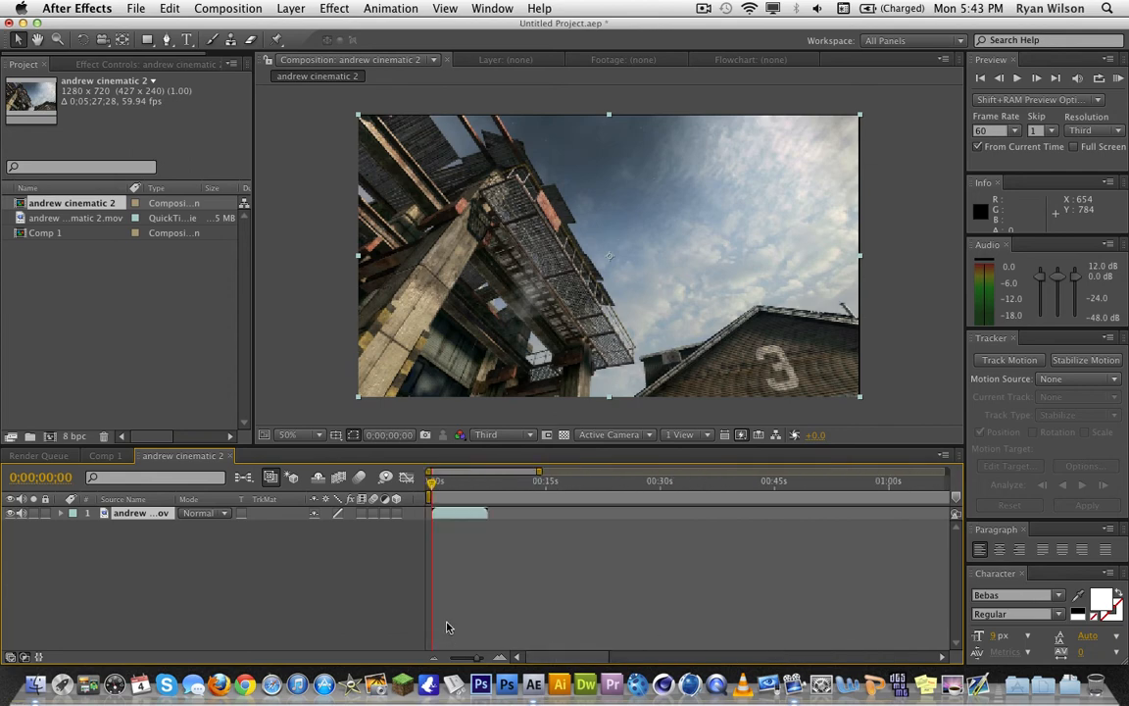
{"action": "left_click", "coordinate": [502, 655]}
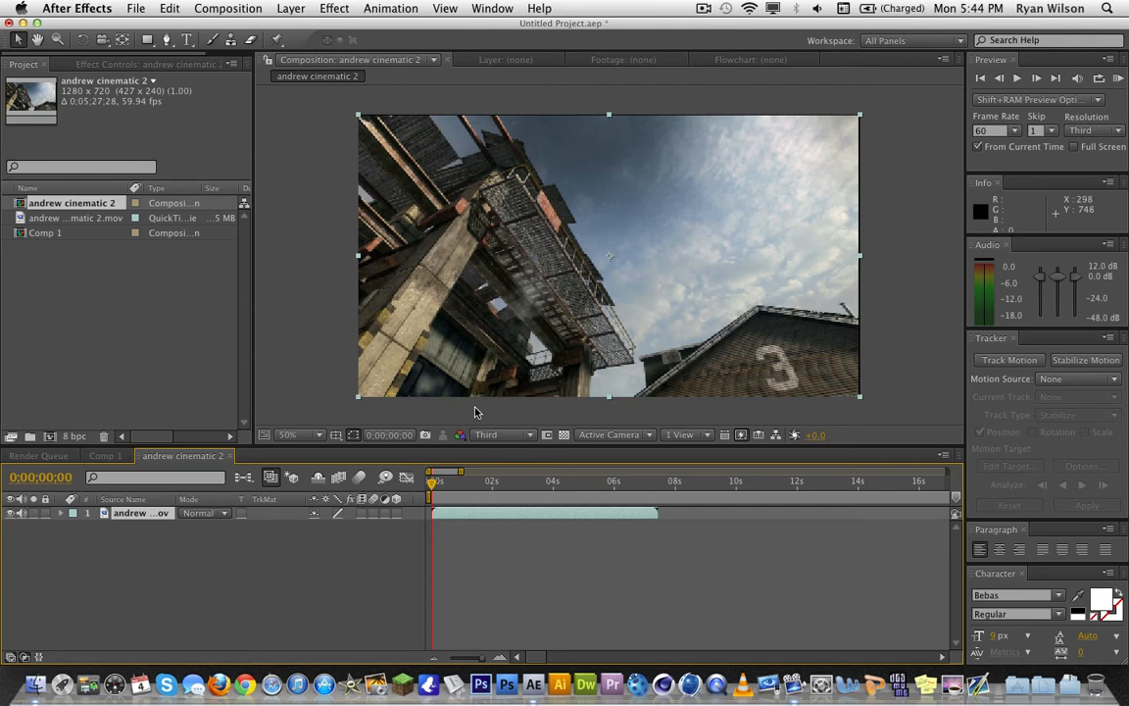
- Choose Third as the display resolution of the composition viewer
{"action": "left_click", "coordinate": [517, 437]}
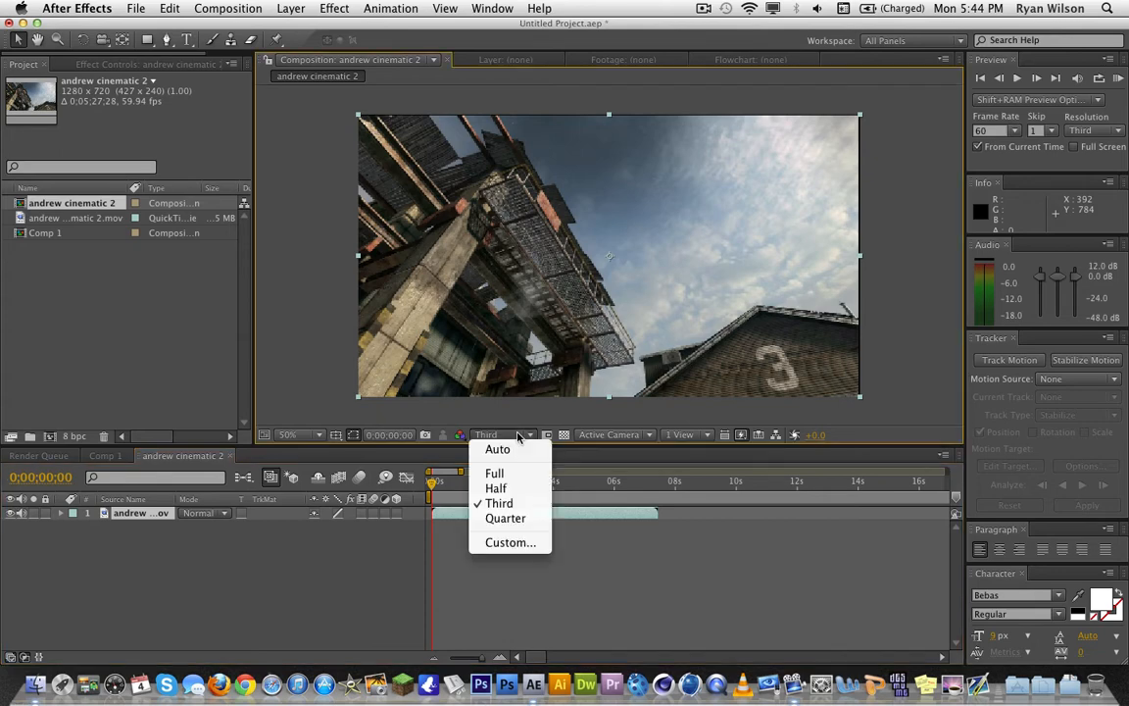
{"action": "left_click", "coordinate": [487, 501]}
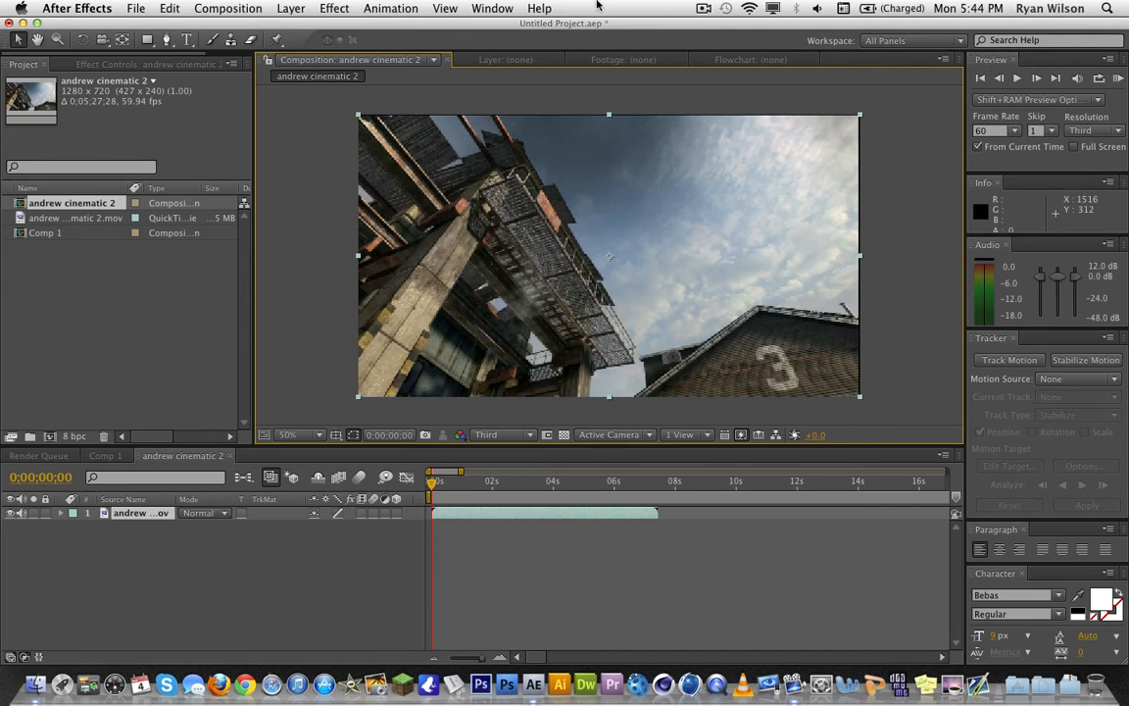
{"action": "left_click", "coordinate": [485, 7]}
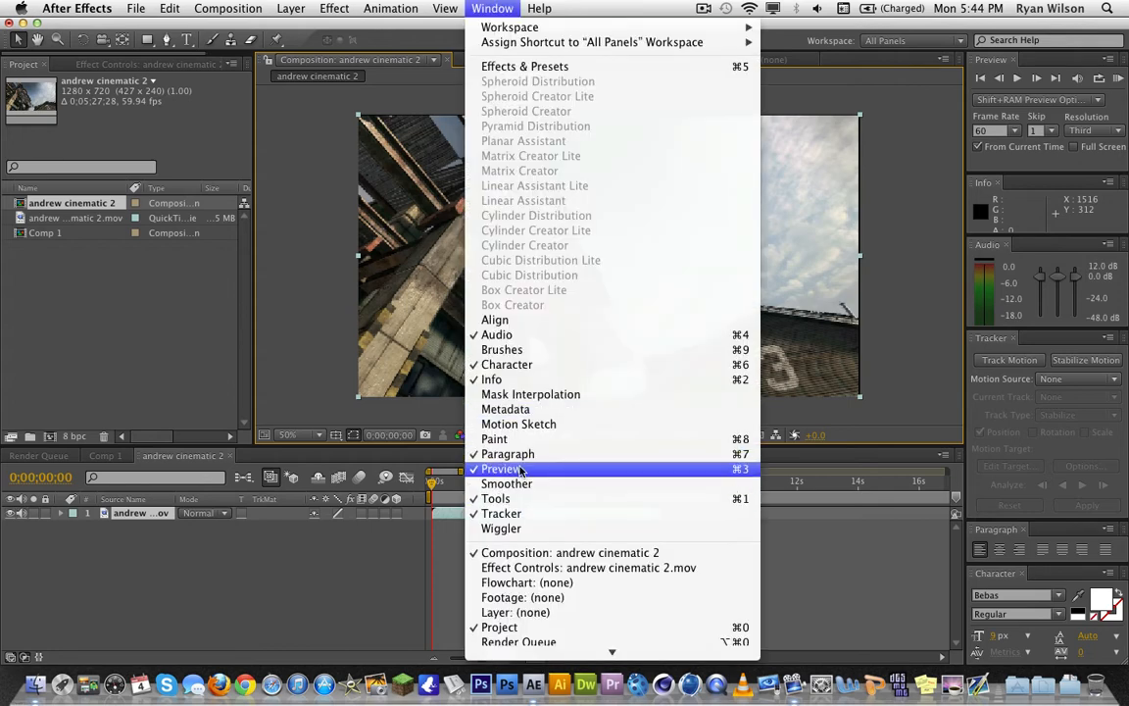
{"action": "left_click", "coordinate": [490, 65]}
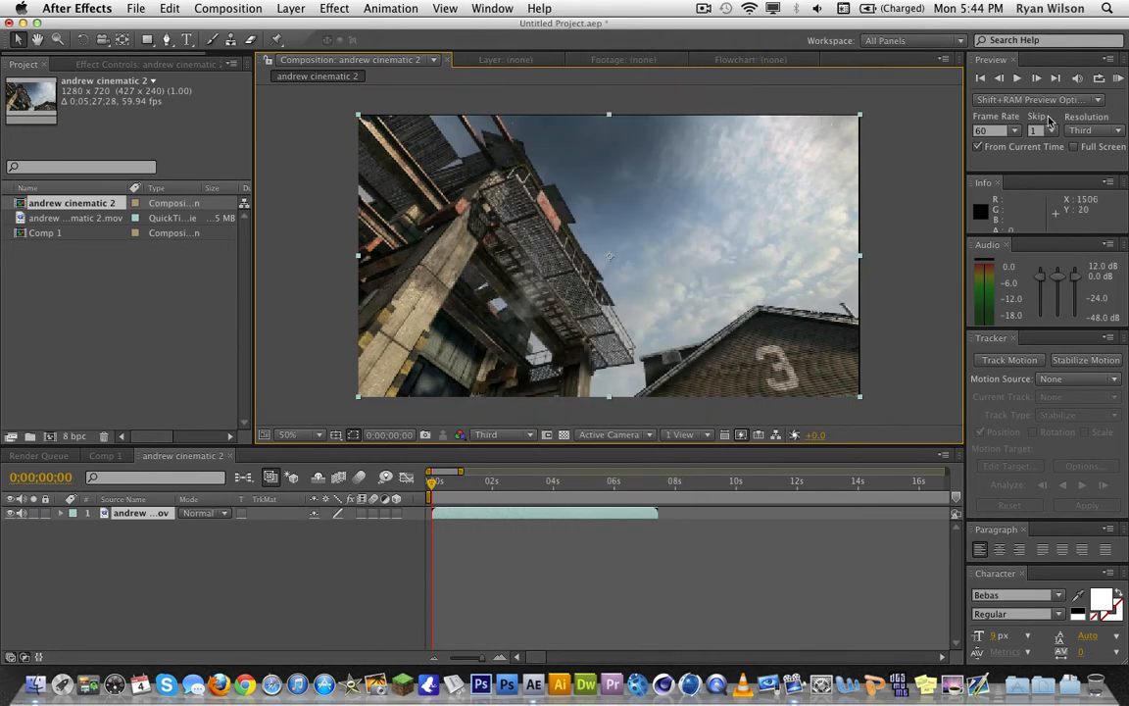
- Set the preview resolution to Third with a frame skip of 1, and play a RAM preview of the composition
{"action": "left_click", "coordinate": [1096, 131]}
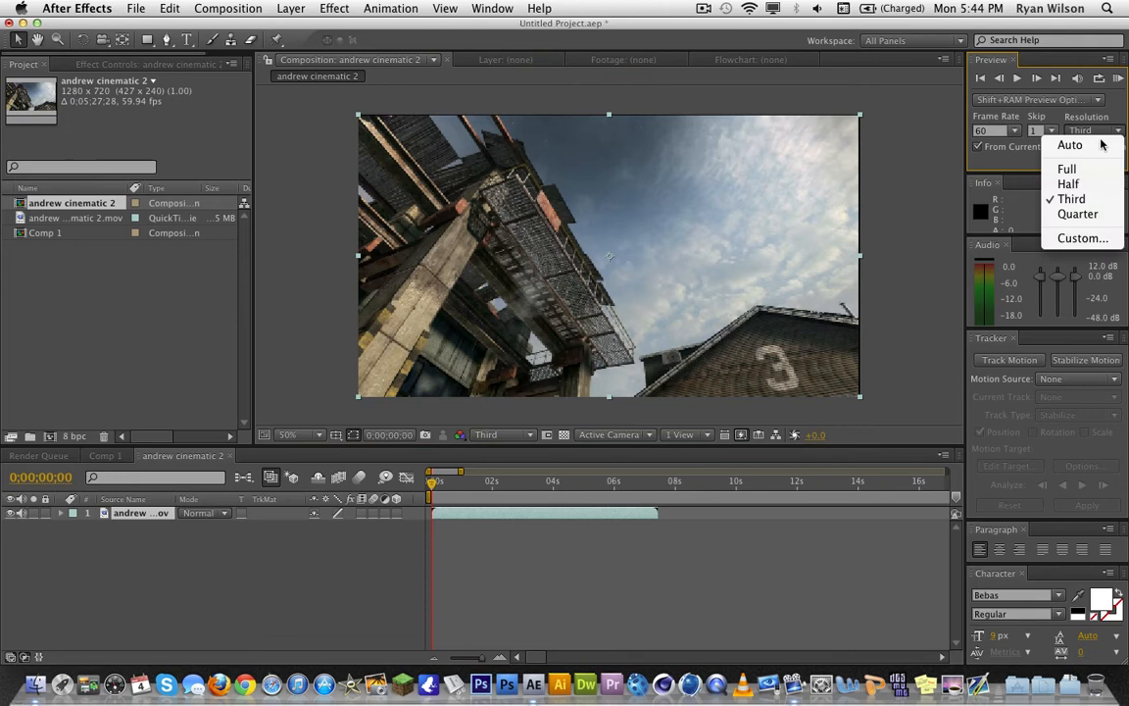
{"action": "left_click", "coordinate": [1097, 200]}
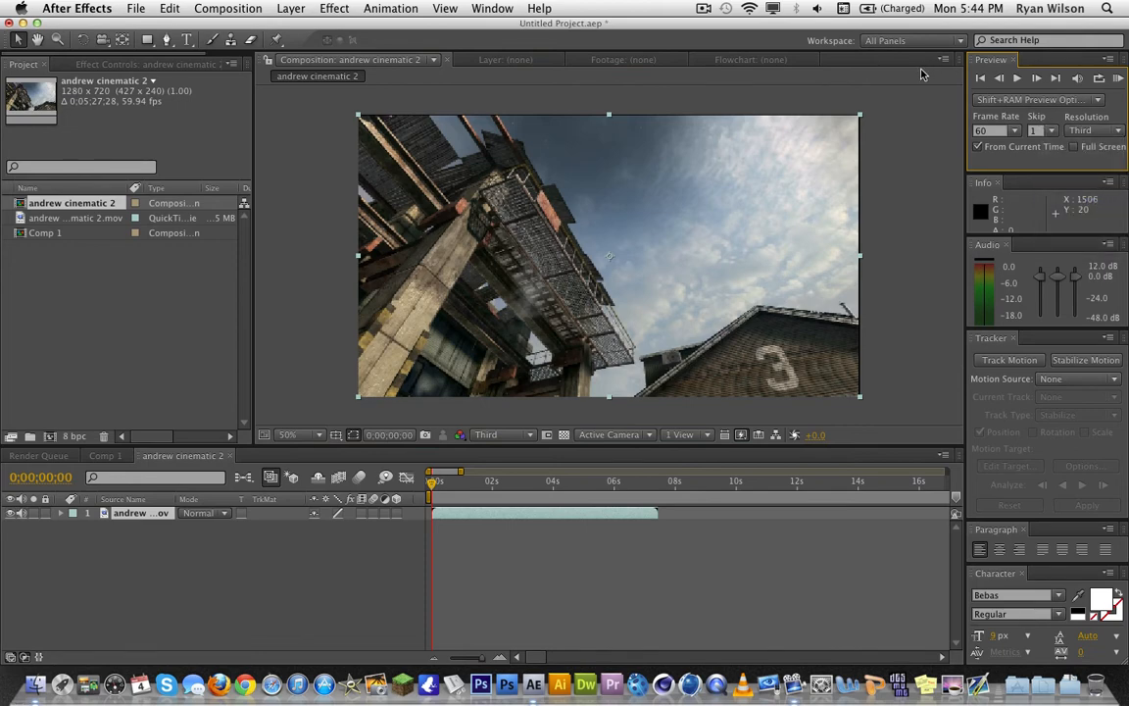
{"action": "left_click", "coordinate": [1050, 130]}
{"action": "left_click", "coordinate": [1054, 163]}
{"action": "left_click", "coordinate": [1118, 80]}
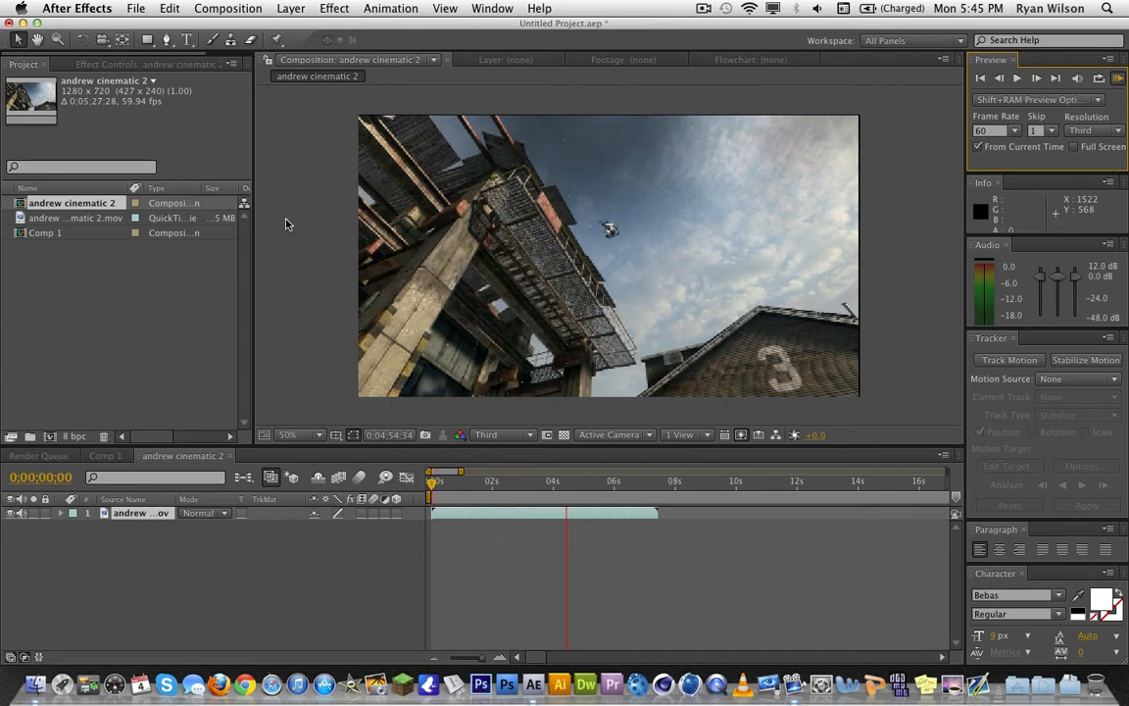
{"action": "key", "text": "XF86AudioMute"}
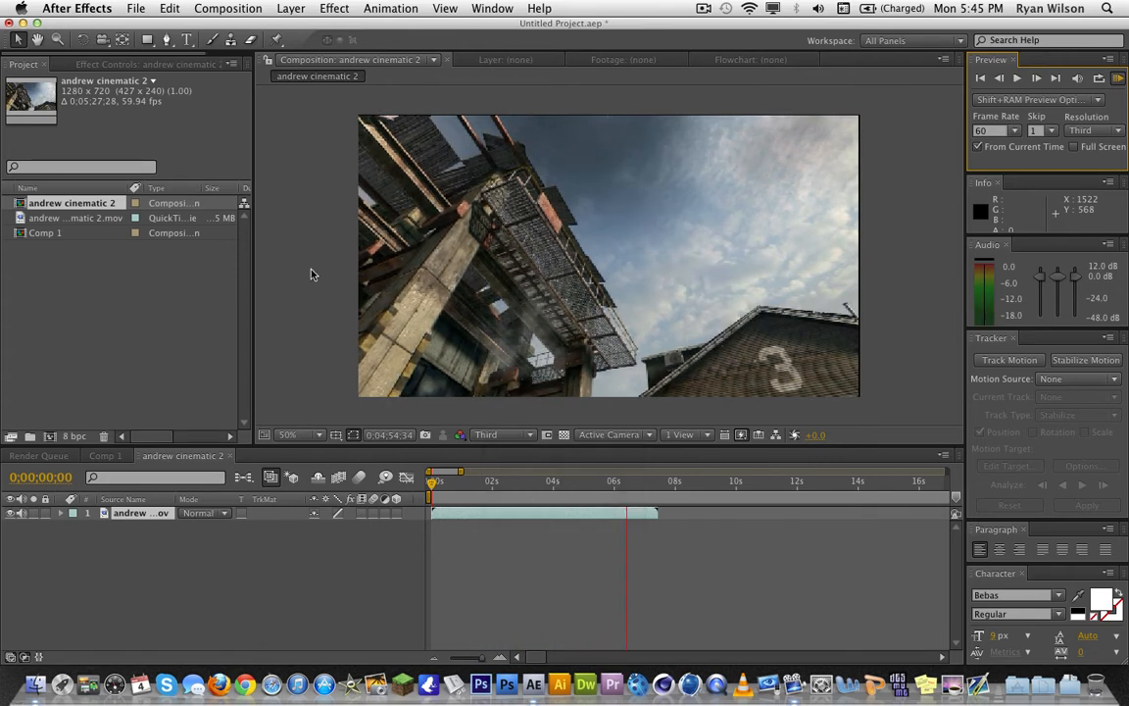
- Stop the preview and reveal the footage layer's Transform properties in the timeline
{"action": "key", "text": "space"}
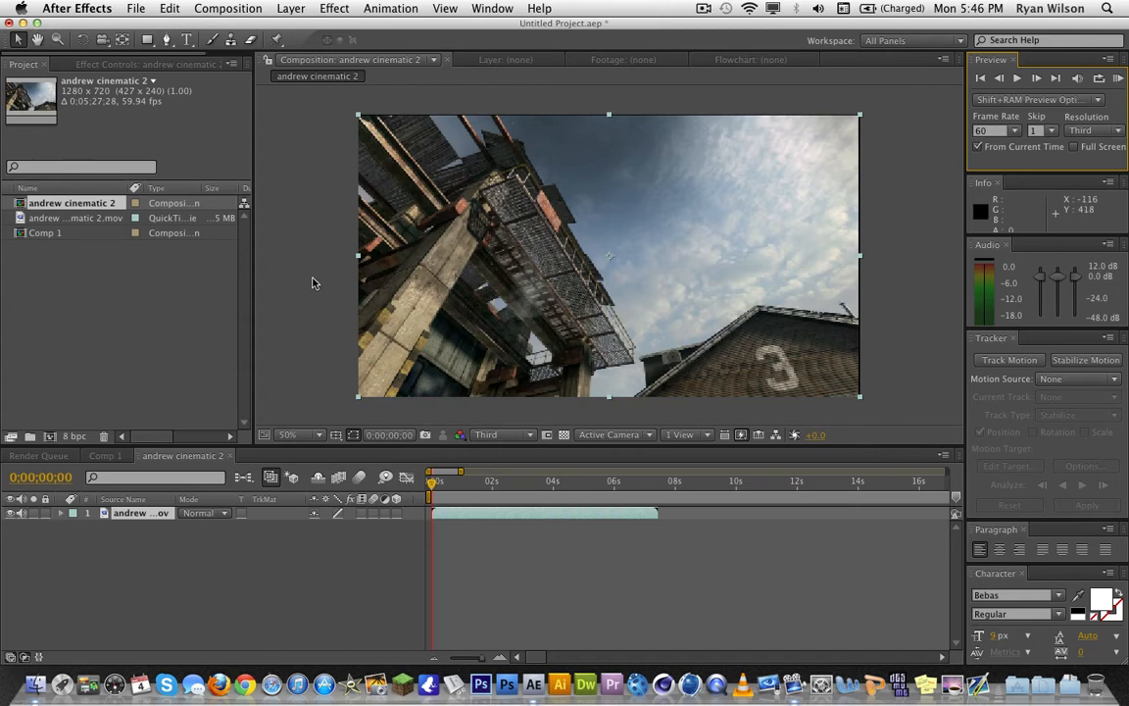
{"action": "left_click", "coordinate": [60, 516]}
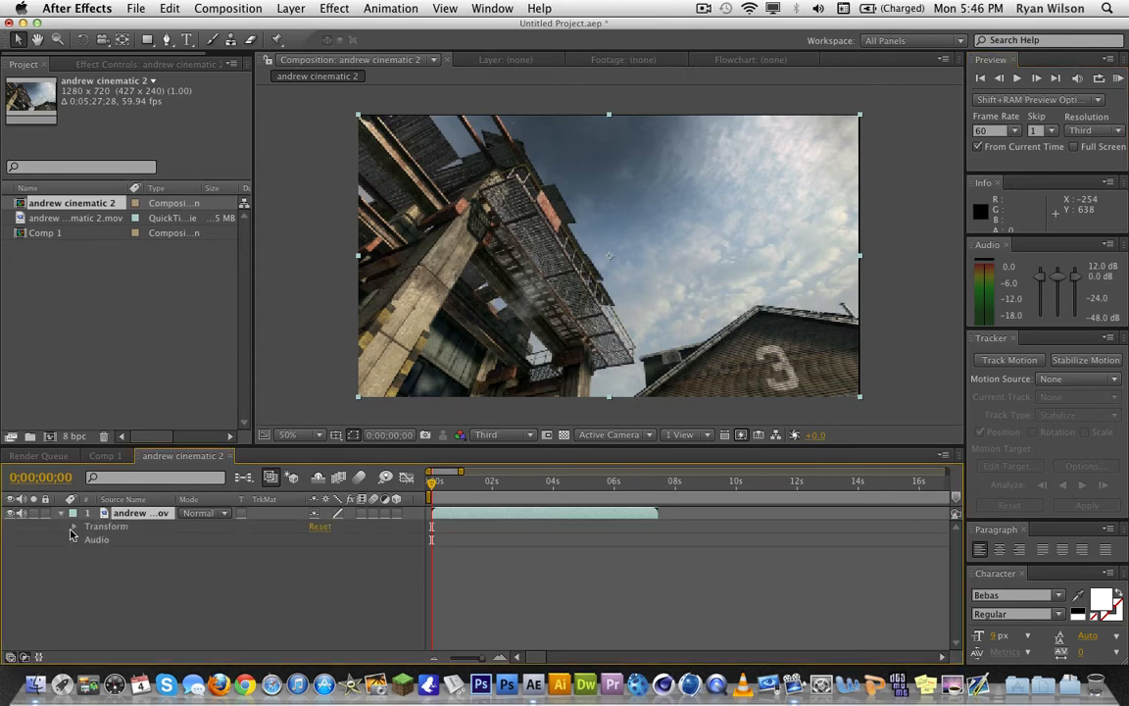
{"action": "left_click", "coordinate": [74, 527]}
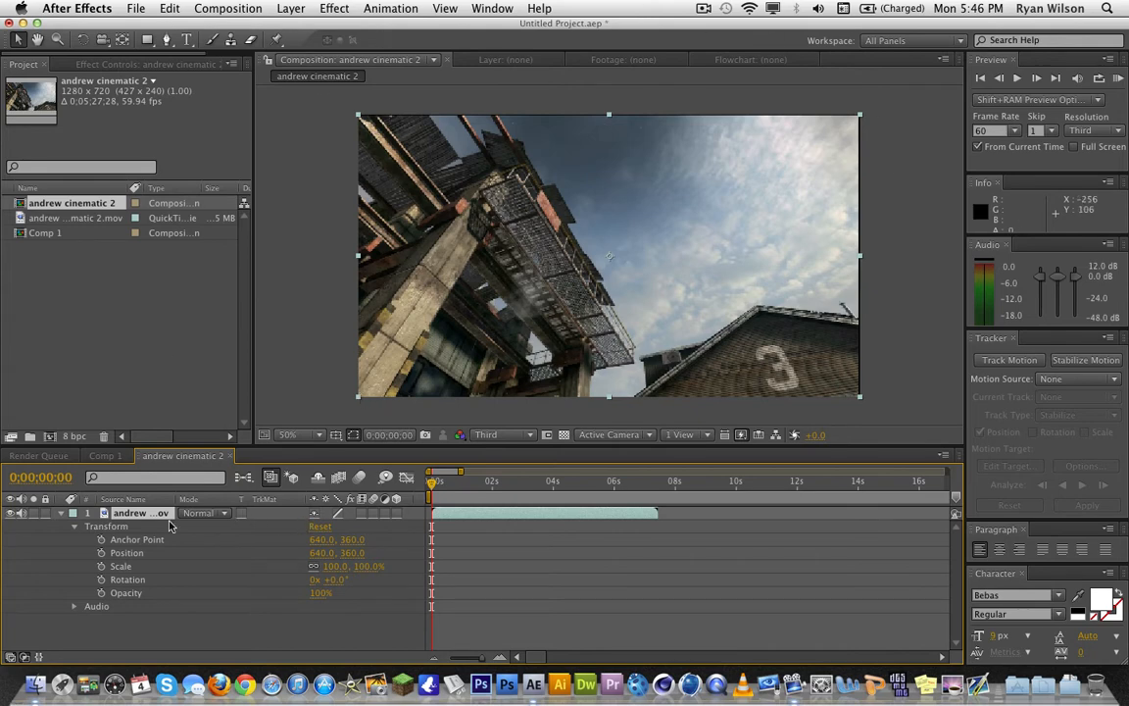
- Try rotating the footage layer to -90° and lowering it to a Y position of 392, undoing each change
{"action": "left_click", "coordinate": [291, 577]}
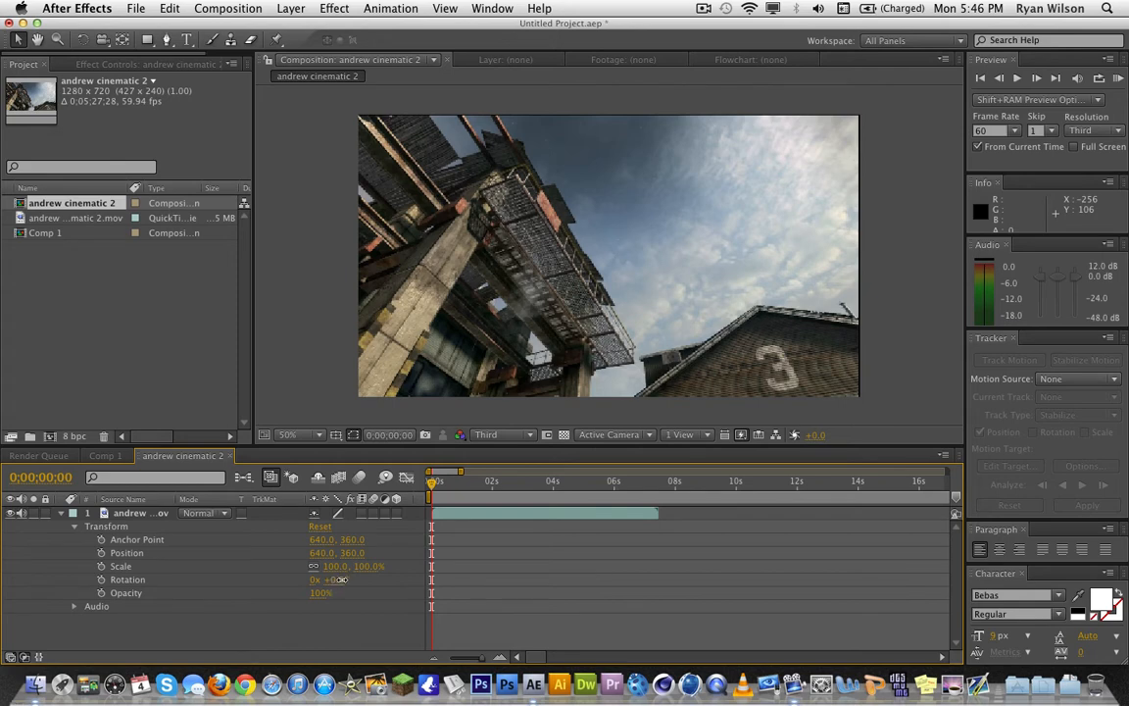
{"action": "left_click_drag", "start_coordinate": [333, 580], "coordinate": [264, 583]}
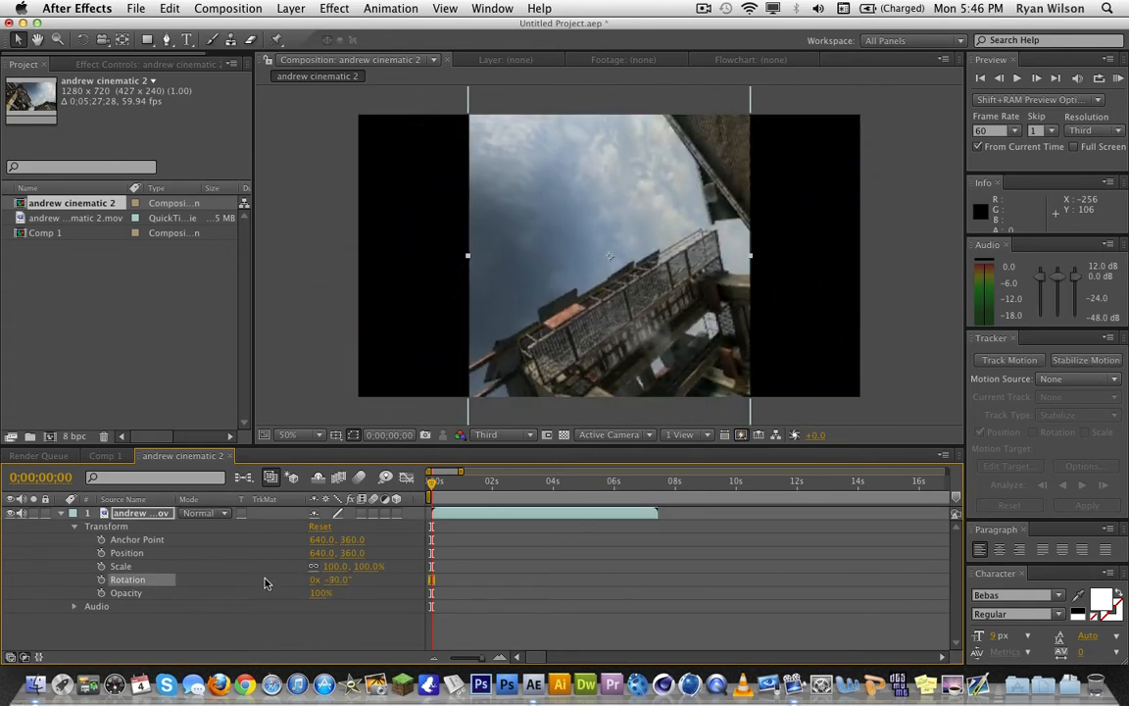
{"action": "key", "text": "super+z"}
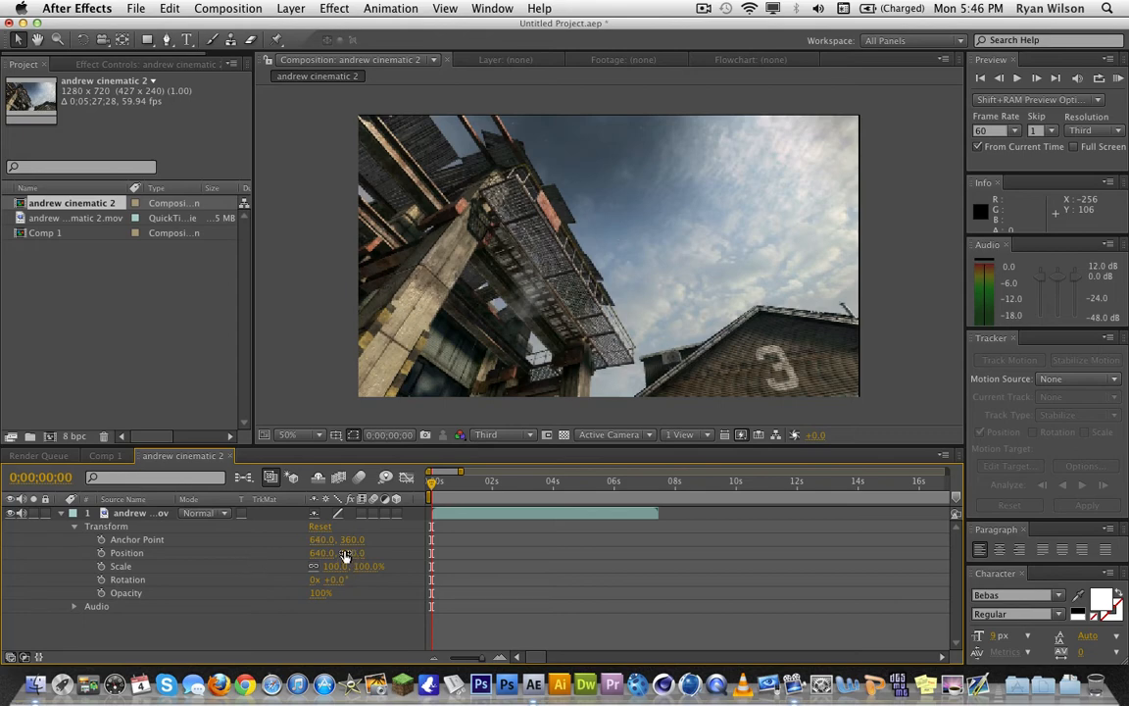
{"action": "mouse_move", "coordinate": [351, 559]}
{"action": "left_mouse_down"}
{"action": "mouse_move", "coordinate": [309, 554]}
{"action": "mouse_move", "coordinate": [363, 563]}
{"action": "left_mouse_up"}
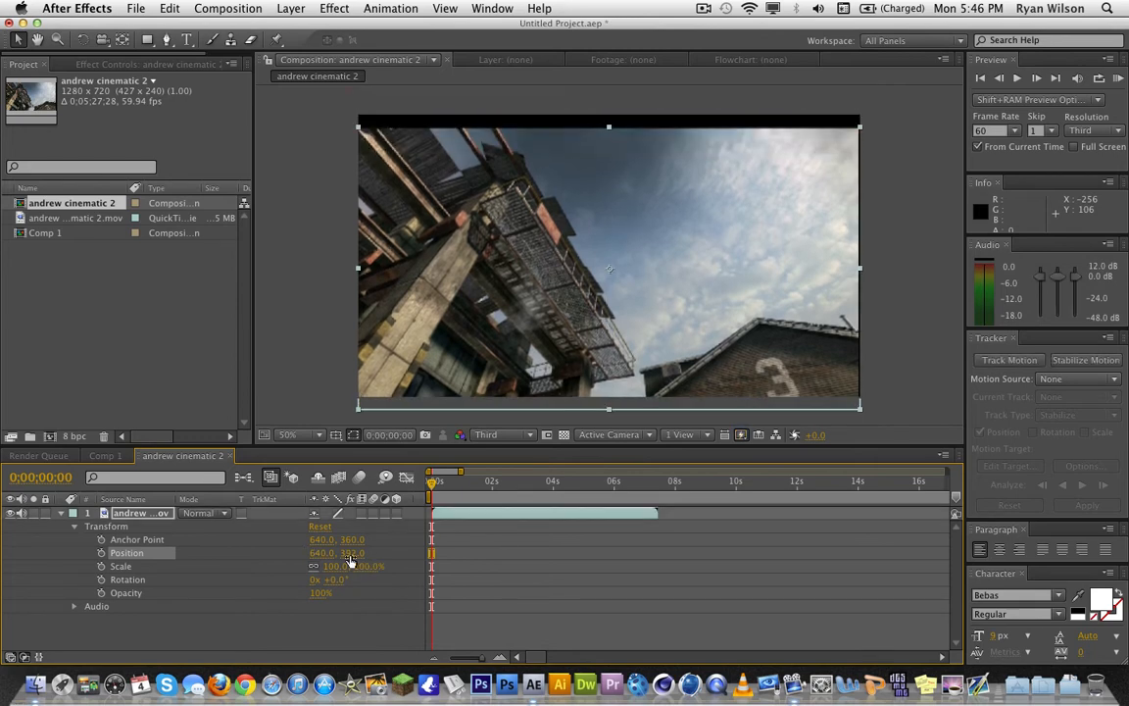
{"action": "key", "text": "super+z"}
- Try adjusting the footage layer's opacity, leaving it at 100%
{"action": "left_click", "coordinate": [539, 281]}
{"action": "mouse_move", "coordinate": [539, 281]}
{"action": "left_mouse_down"}
{"action": "mouse_move", "coordinate": [484, 308]}
{"action": "mouse_move", "coordinate": [571, 281]}
{"action": "mouse_move", "coordinate": [542, 276]}
{"action": "mouse_move", "coordinate": [583, 295]}
{"action": "mouse_move", "coordinate": [541, 278]}
{"action": "left_mouse_up"}
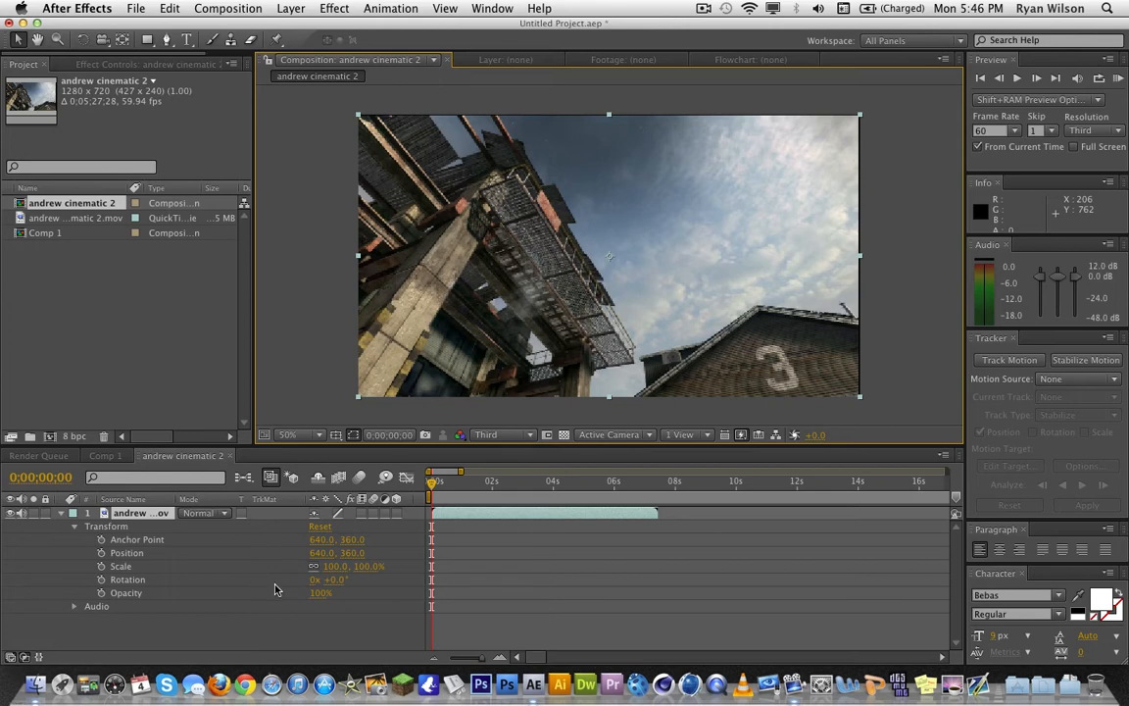
{"action": "left_click_drag", "start_coordinate": [321, 593], "coordinate": [361, 598]}
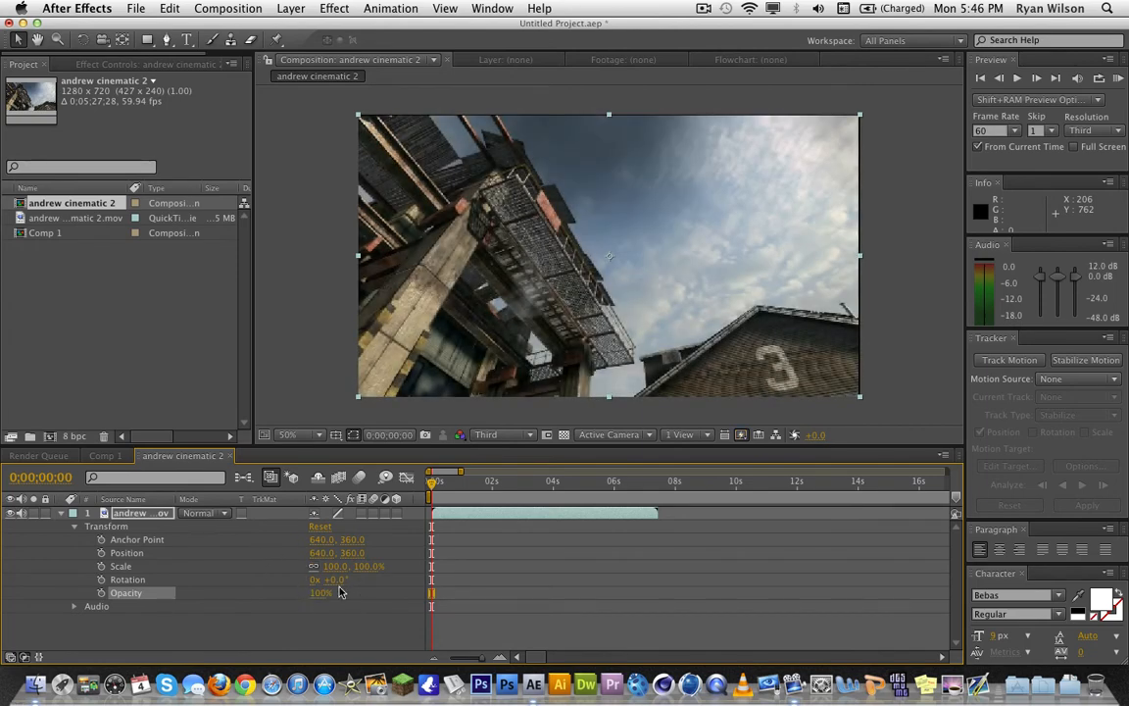
{"action": "left_click", "coordinate": [336, 587]}
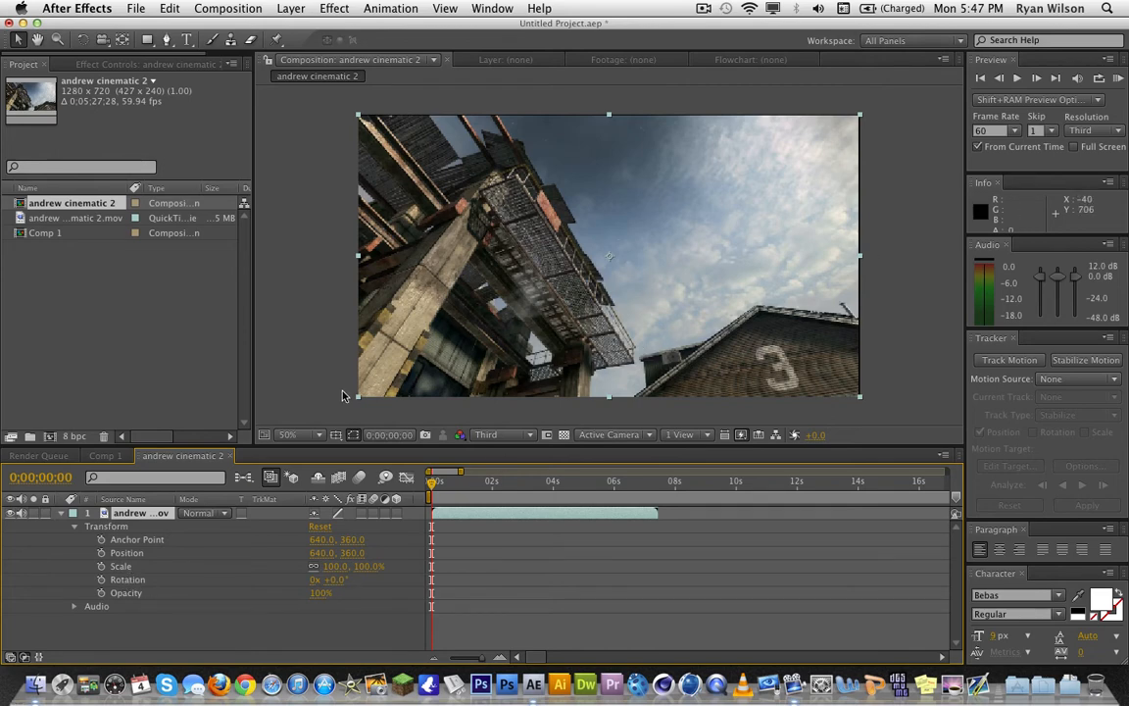
- Reveal the footage layer's audio waveform and lower its audio level to -48 dB and further to -152 dB
{"action": "left_click", "coordinate": [74, 605]}
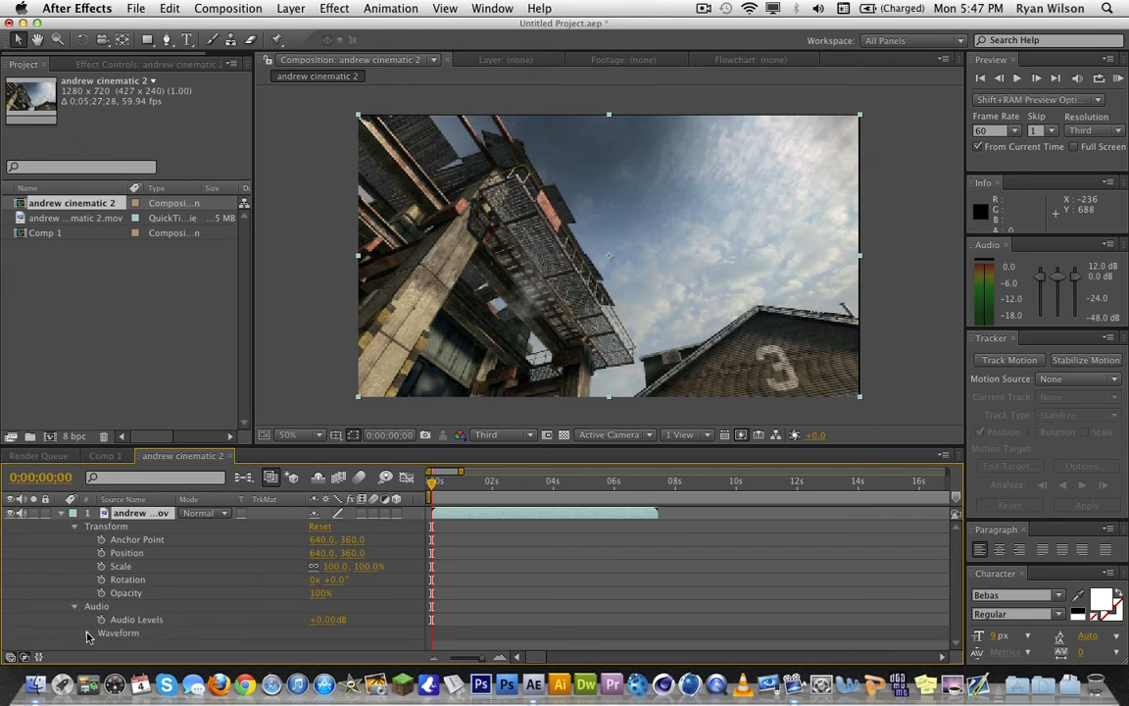
{"action": "left_click", "coordinate": [87, 633]}
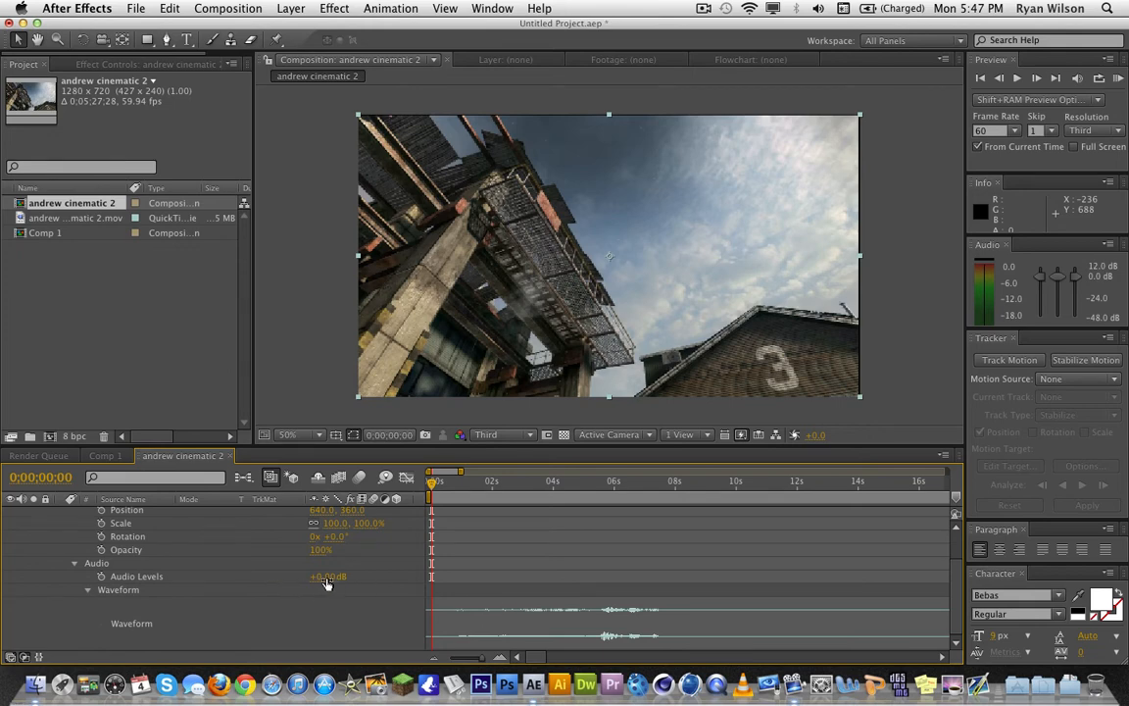
{"action": "left_click_drag", "start_coordinate": [323, 582], "coordinate": [245, 572]}
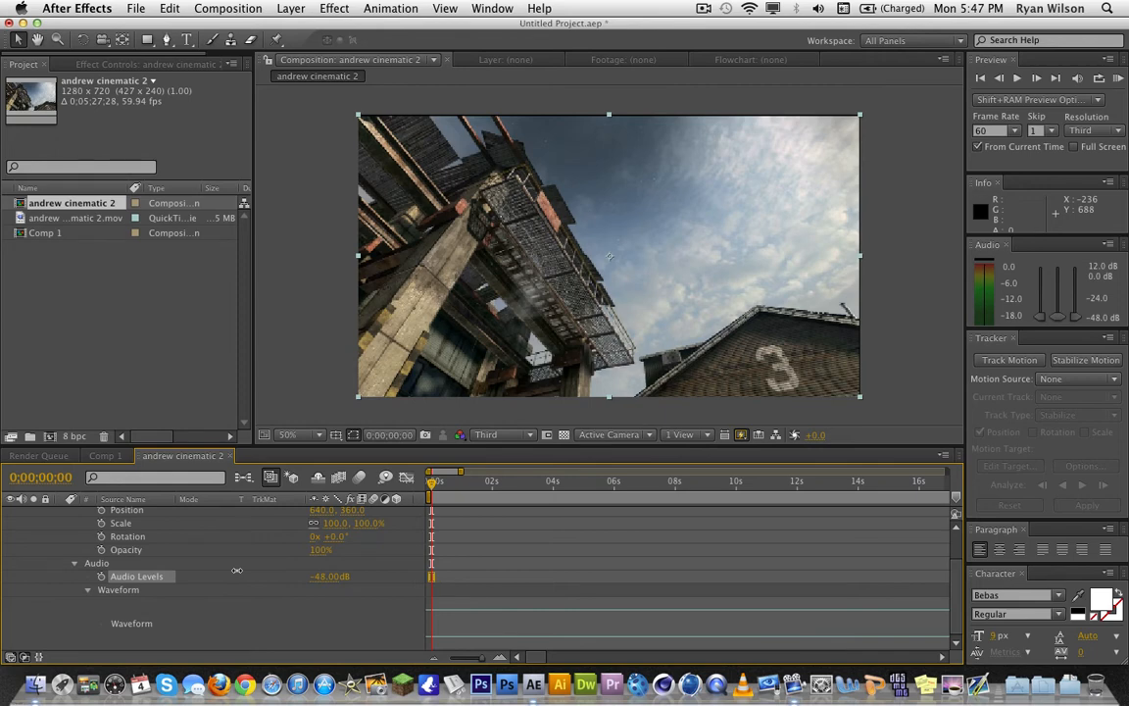
{"action": "left_click", "coordinate": [315, 576]}
{"action": "type", "text": "-"}
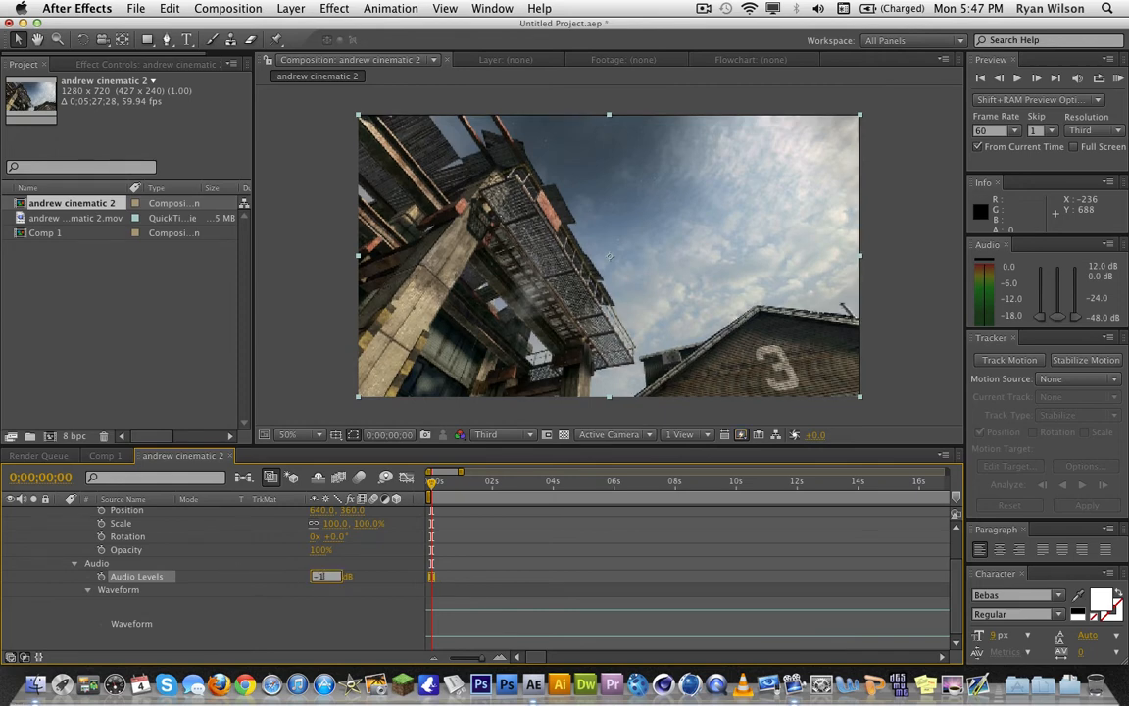
{"action": "type", "text": "152"}
{"action": "left_click", "coordinate": [310, 587]}
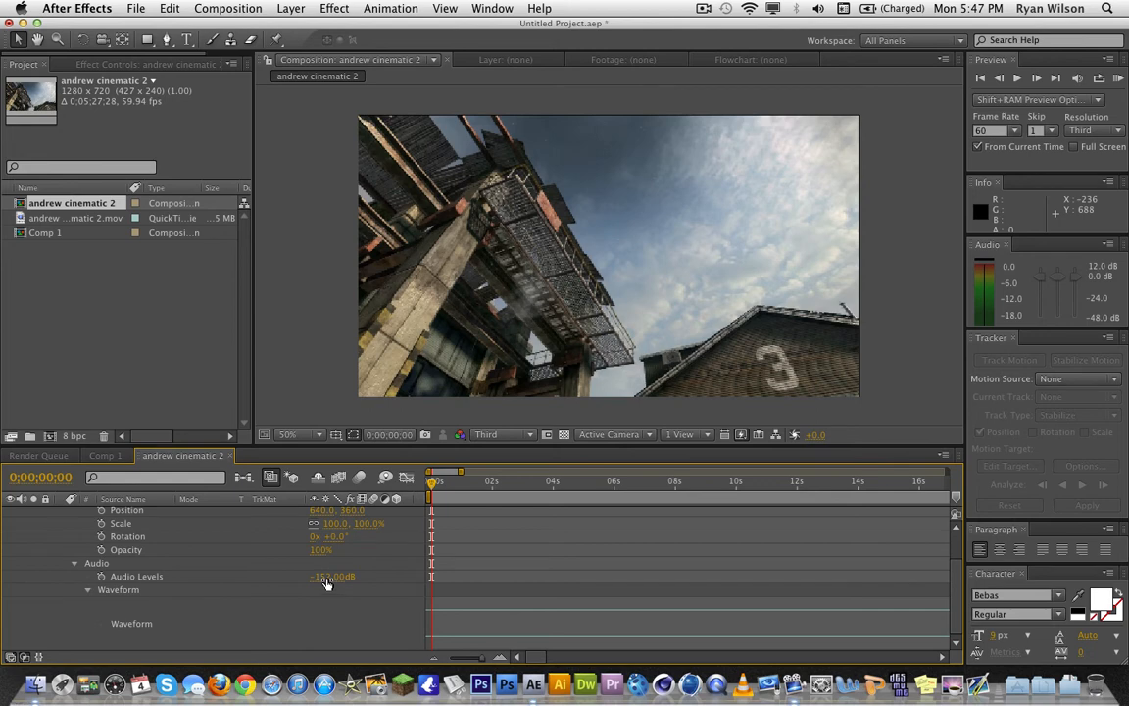
- Try an audio level of -48 dB on the footage layer and restore the level to 0 dB
{"action": "left_click", "coordinate": [326, 577]}
{"action": "type", "text": "-48"}
{"action": "key", "text": "Return"}
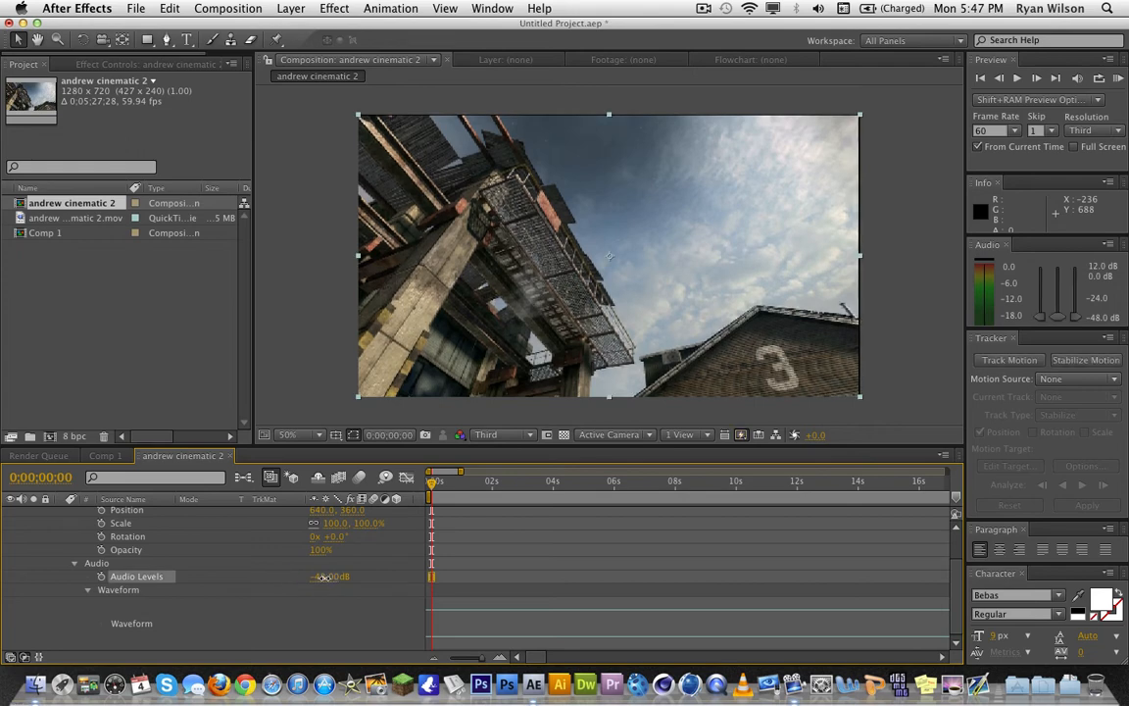
{"action": "left_click", "coordinate": [323, 577]}
{"action": "type", "text": "0"}
{"action": "left_click", "coordinate": [288, 612]}
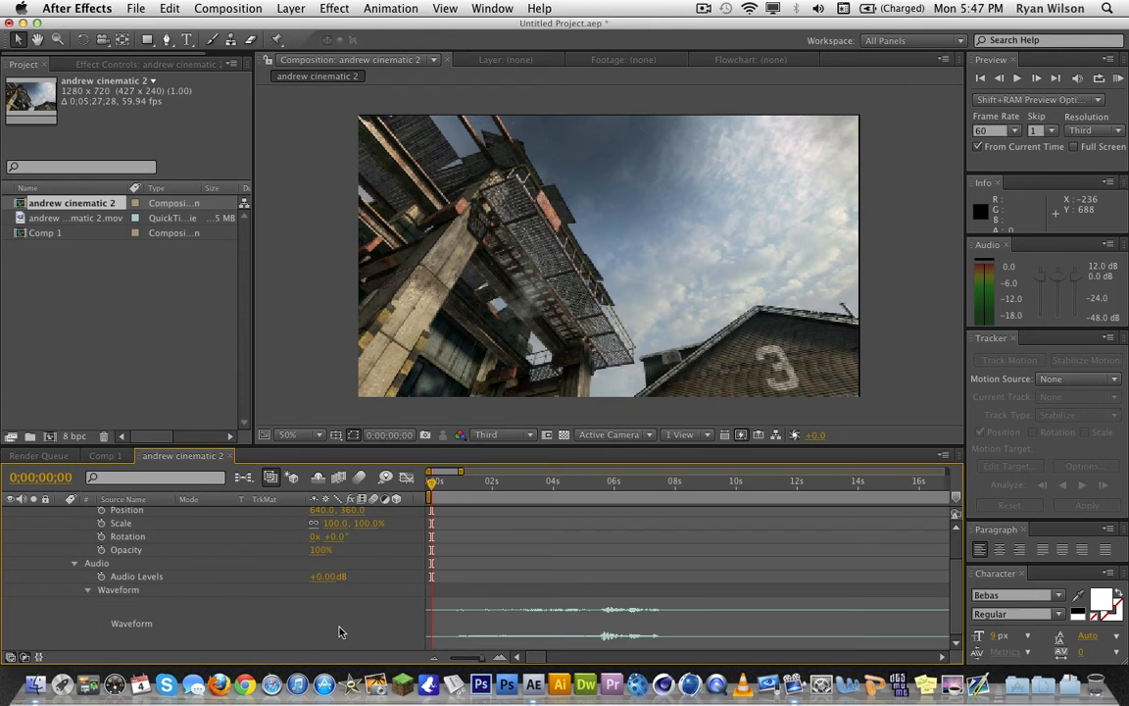
- Collapse the footage layer's Transform group and all its remaining properties in the timeline
{"action": "scroll", "coordinate": [199, 587], "scroll_direction": "up", "scroll_amount": 2}
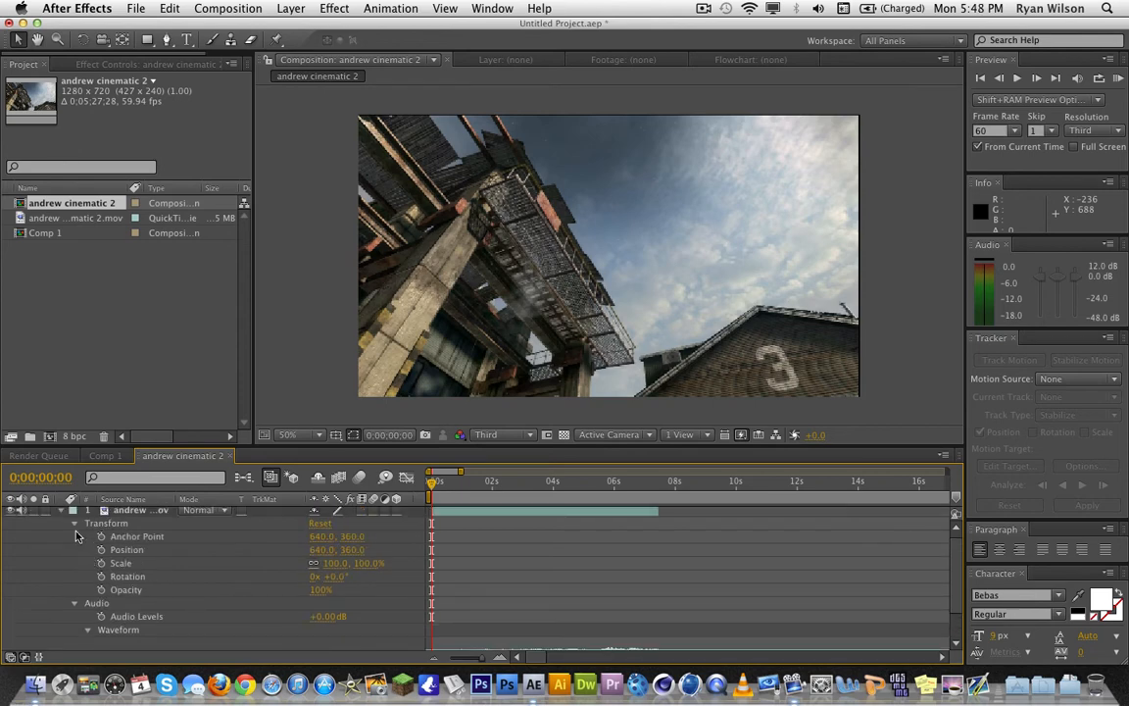
{"action": "left_click", "coordinate": [72, 525]}
{"action": "left_click", "coordinate": [59, 514]}
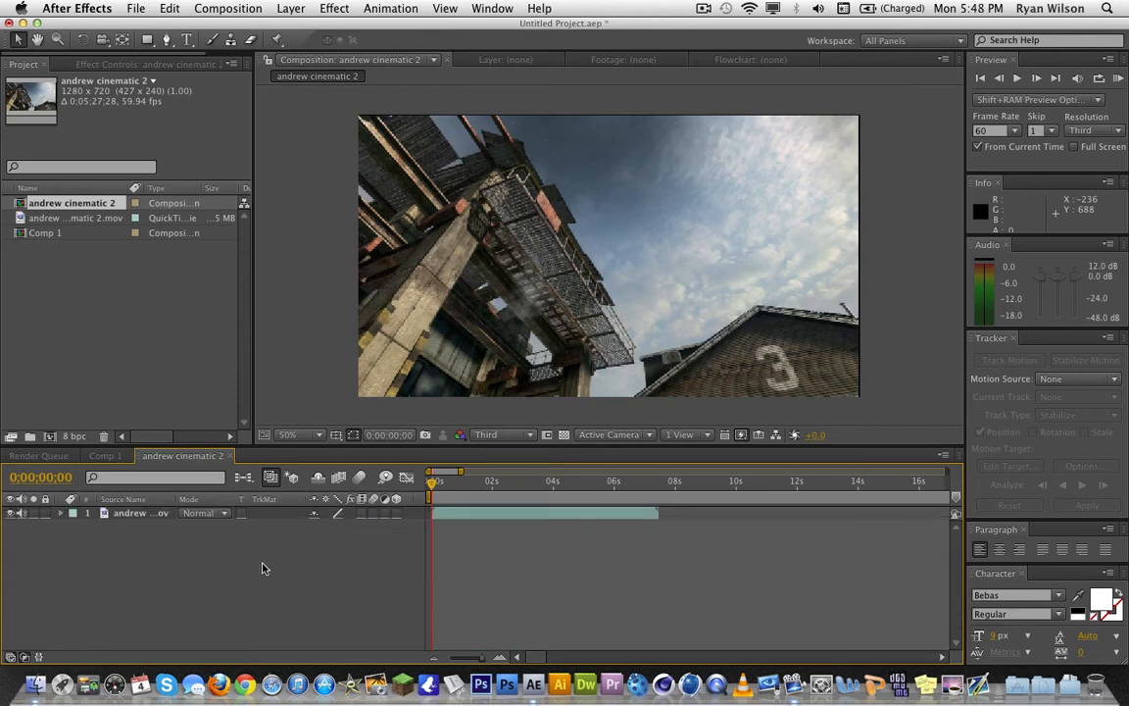
{"action": "left_click", "coordinate": [64, 515]}
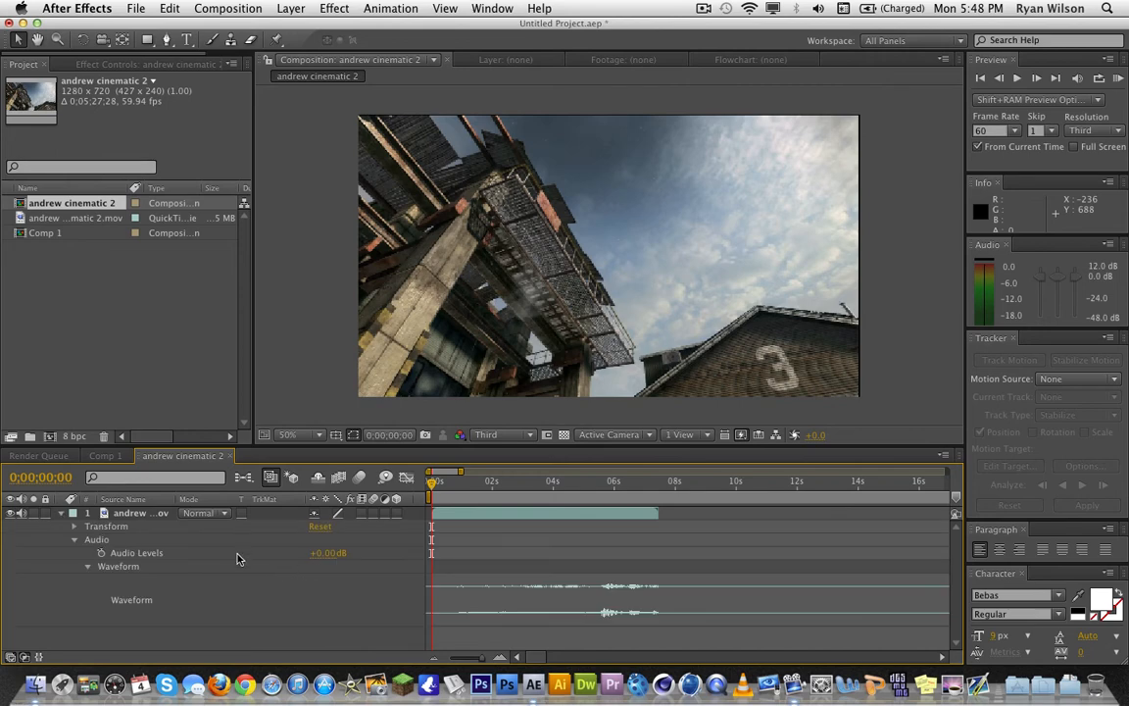
{"action": "left_click", "coordinate": [60, 514]}
- Select the footage clip and scrub through it, placing the current time at 0;00;04;07
{"action": "left_click", "coordinate": [442, 513]}
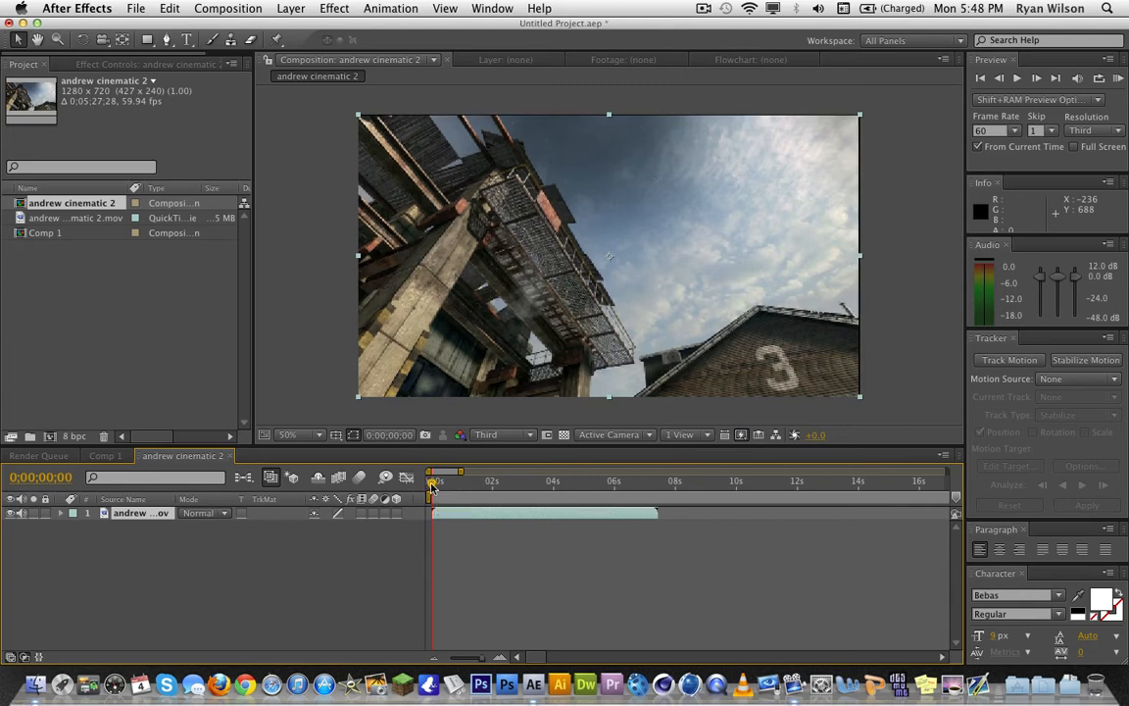
{"action": "left_click", "coordinate": [504, 490]}
{"action": "left_click_drag", "start_coordinate": [506, 488], "coordinate": [518, 492]}
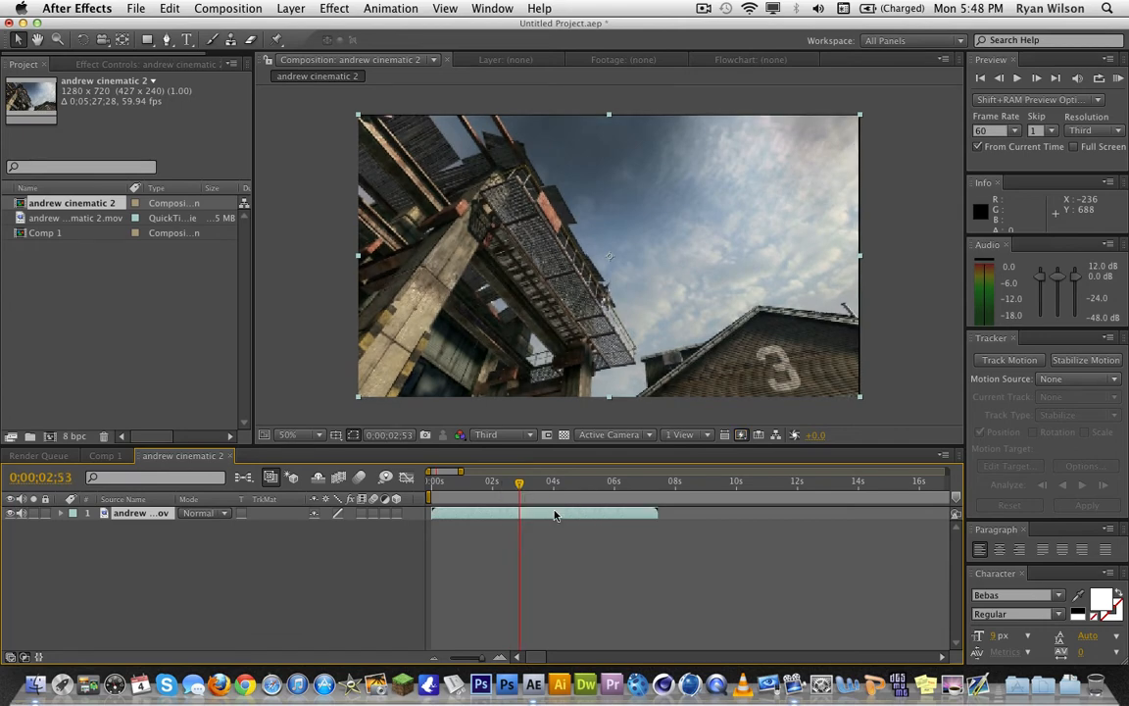
{"action": "left_click_drag", "start_coordinate": [521, 484], "coordinate": [577, 487]}
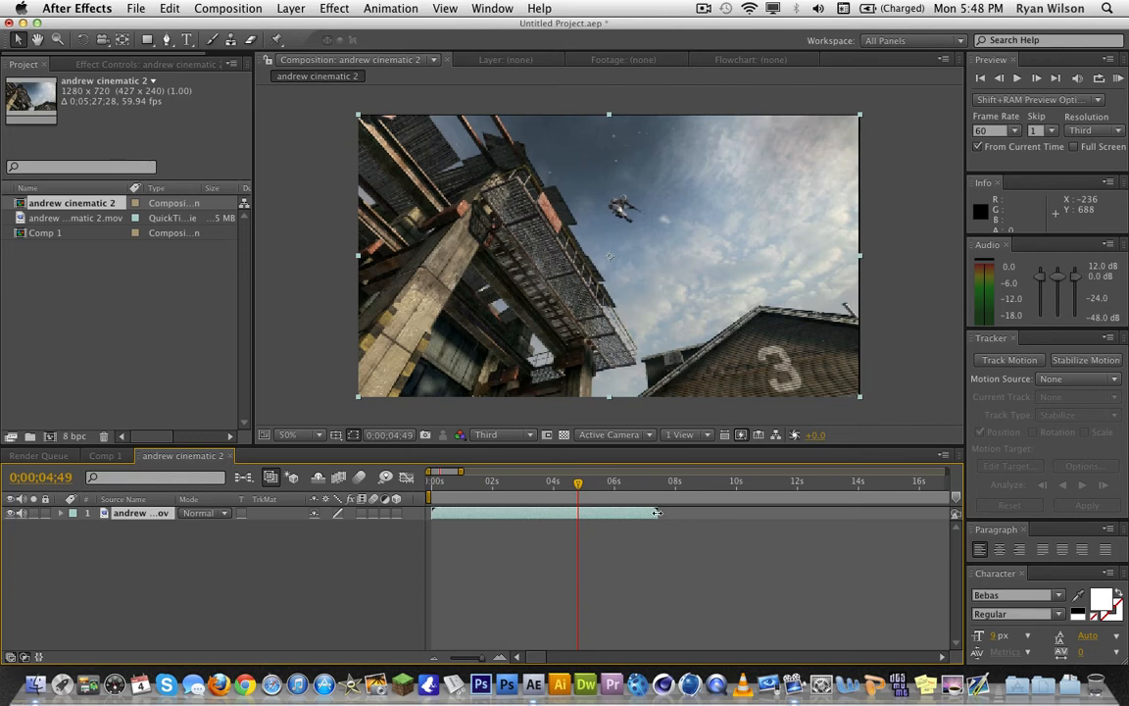
{"action": "mouse_move", "coordinate": [652, 512]}
{"action": "left_mouse_down"}
{"action": "mouse_move", "coordinate": [565, 513]}
{"action": "mouse_move", "coordinate": [658, 517]}
{"action": "left_mouse_up"}
{"action": "left_click_drag", "start_coordinate": [576, 493], "coordinate": [555, 490]}
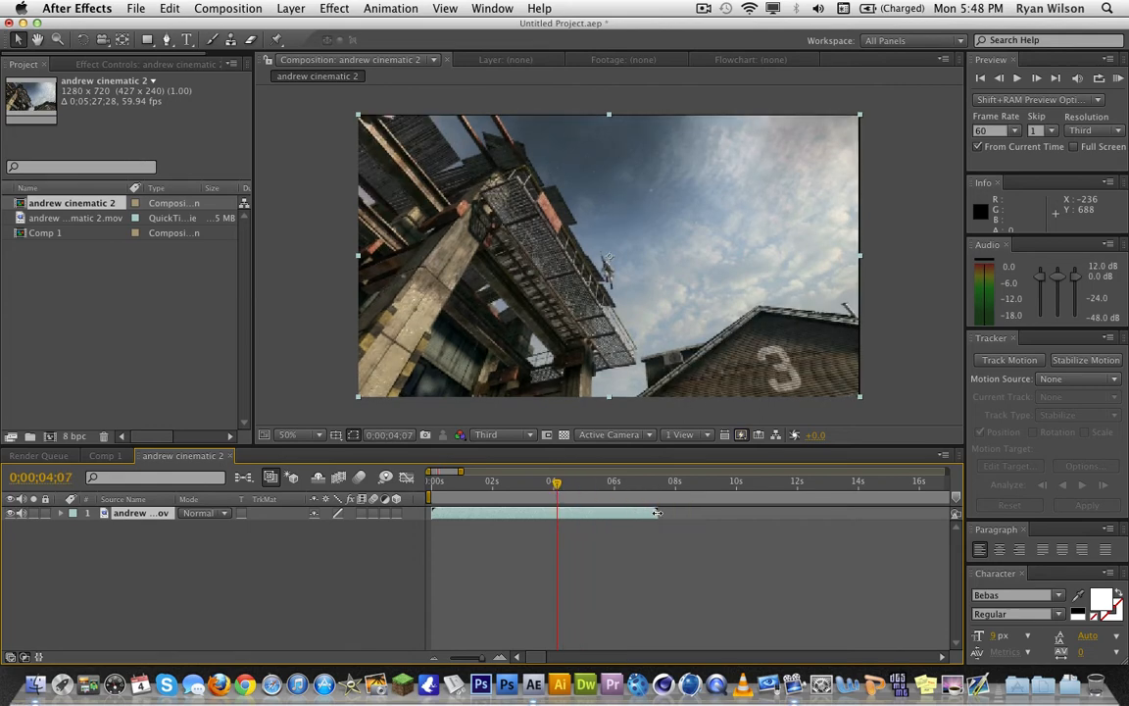
- Try extending the clip's end past its footage, and split the footage layer at the current time
{"action": "left_click_drag", "start_coordinate": [656, 512], "coordinate": [702, 518]}
{"action": "left_click", "coordinate": [701, 517]}
{"action": "left_click", "coordinate": [607, 513]}
{"action": "left_click", "coordinate": [169, 8]}
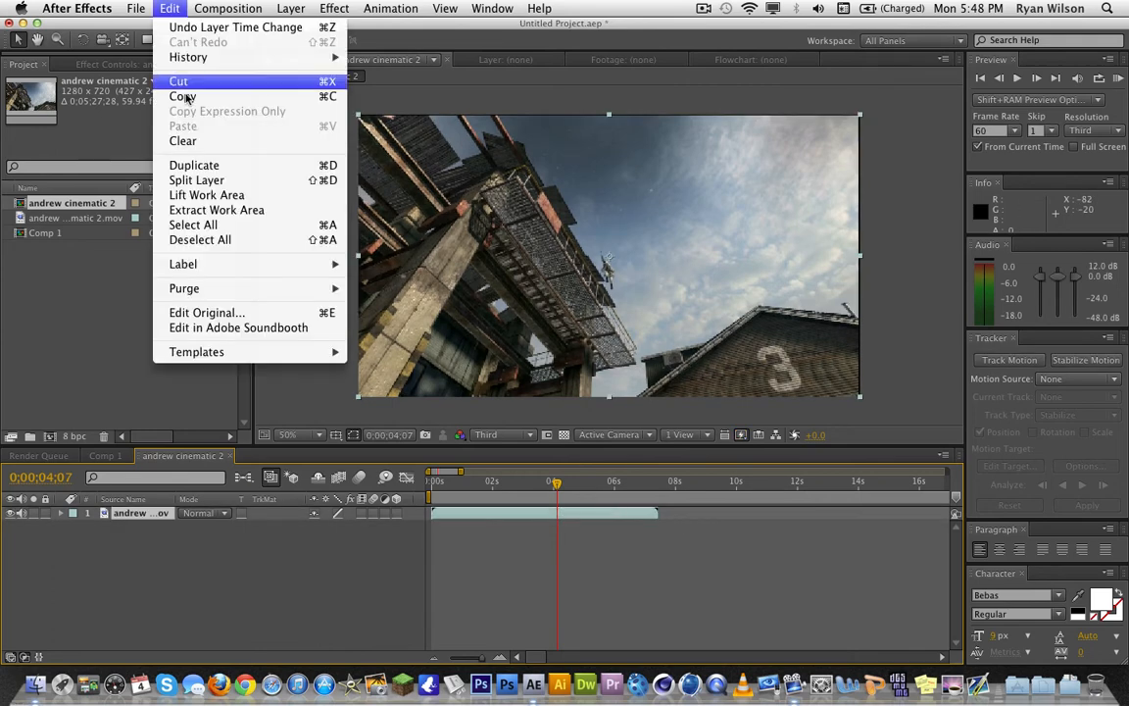
{"action": "left_click", "coordinate": [210, 180]}
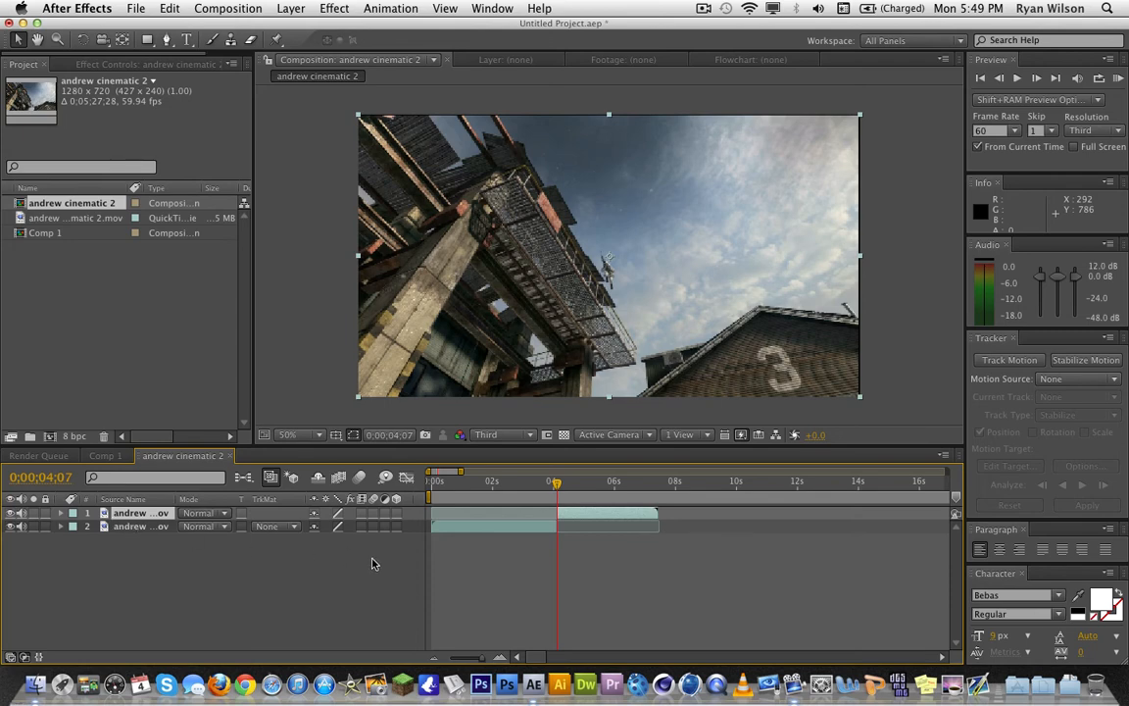
- Move the second clip segment earlier to start at about 2.5 seconds, overlapping the first, and place the current time at 0;00;03;02
{"action": "left_click", "coordinate": [496, 485]}
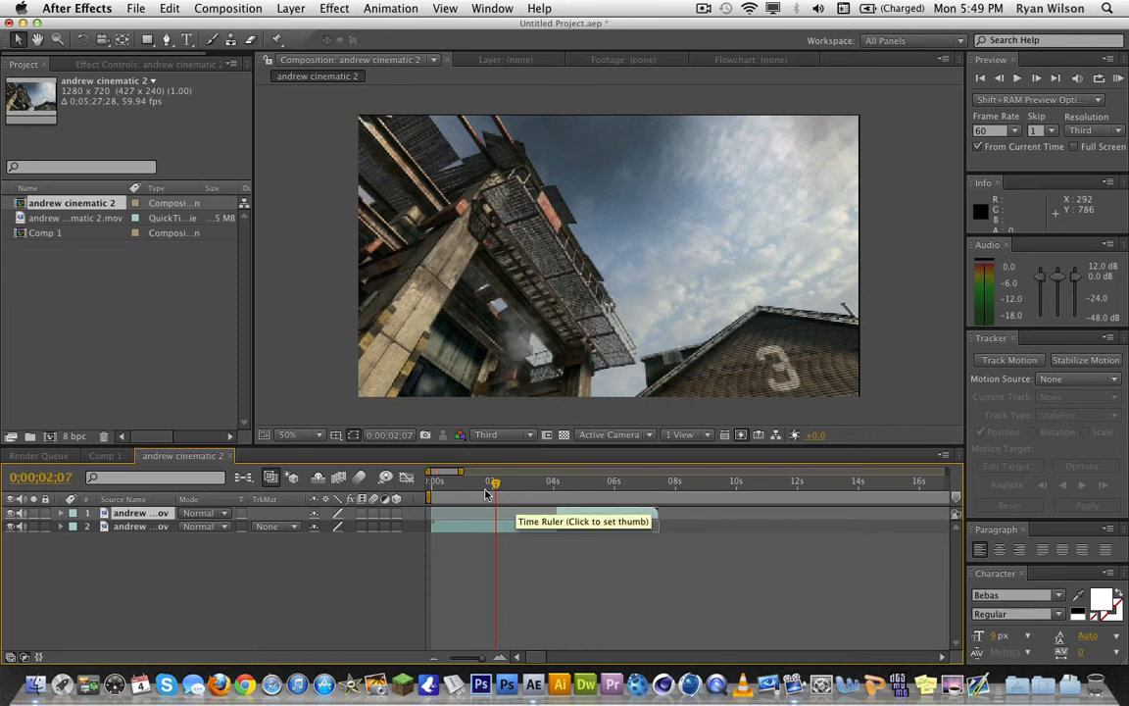
{"action": "left_click_drag", "start_coordinate": [494, 485], "coordinate": [511, 486]}
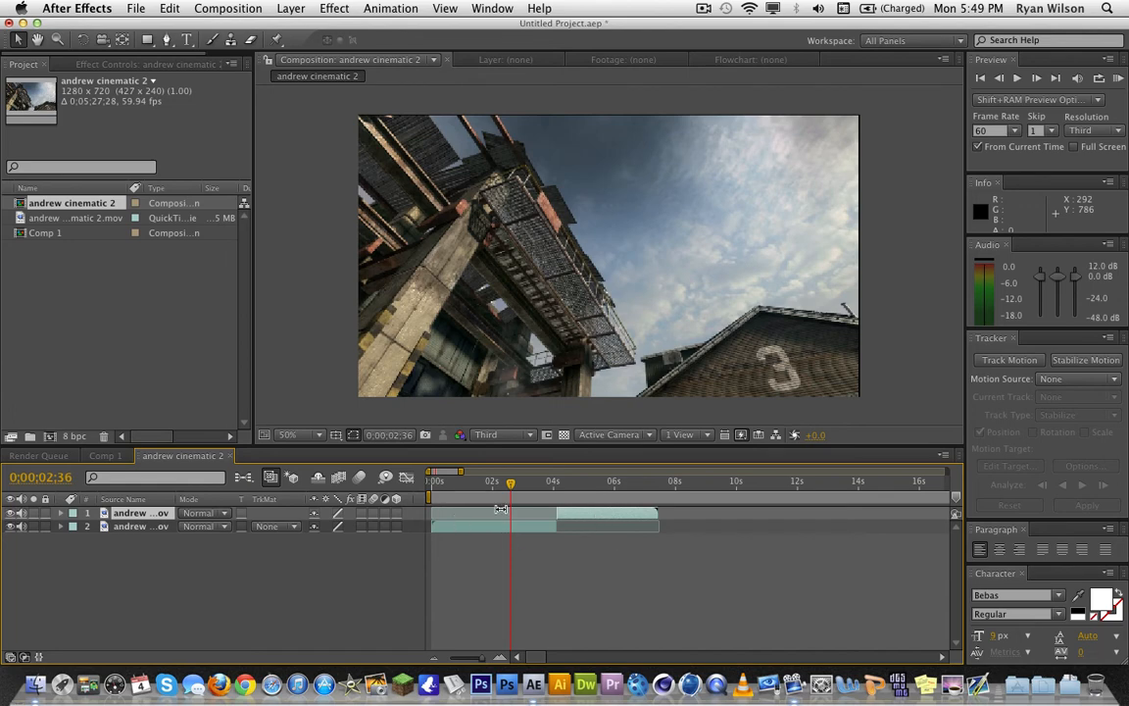
{"action": "left_click_drag", "start_coordinate": [511, 484], "coordinate": [536, 490]}
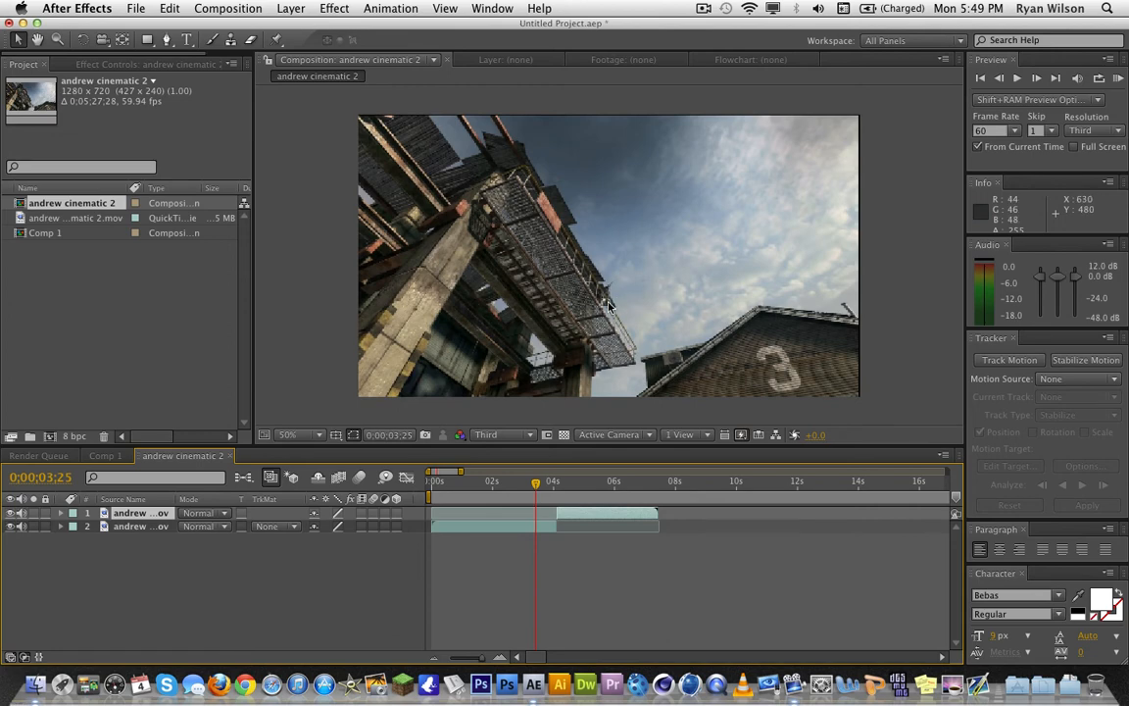
{"action": "left_click_drag", "start_coordinate": [594, 515], "coordinate": [514, 487]}
{"action": "mouse_move", "coordinate": [532, 490]}
{"action": "left_mouse_down"}
{"action": "mouse_move", "coordinate": [496, 495]}
{"action": "mouse_move", "coordinate": [525, 500]}
{"action": "left_mouse_up"}
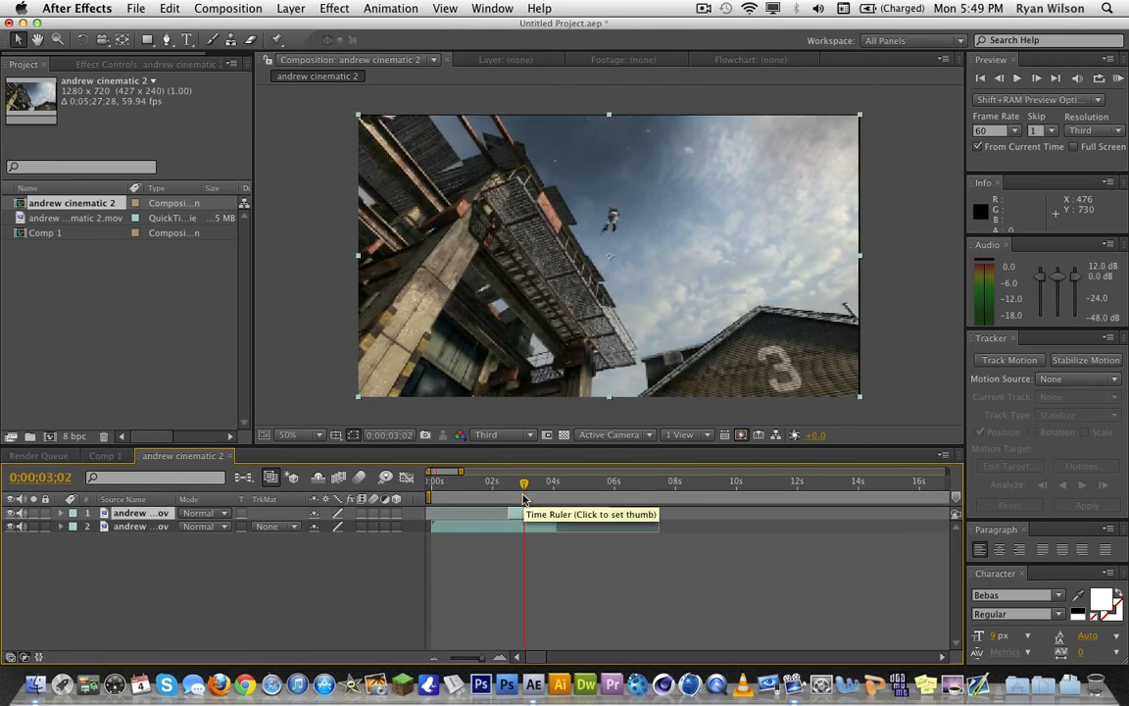
- Examine the audio waveform of the moved clip segment and collapse its Audio properties
{"action": "left_click", "coordinate": [61, 513]}
{"action": "left_click", "coordinate": [73, 539]}
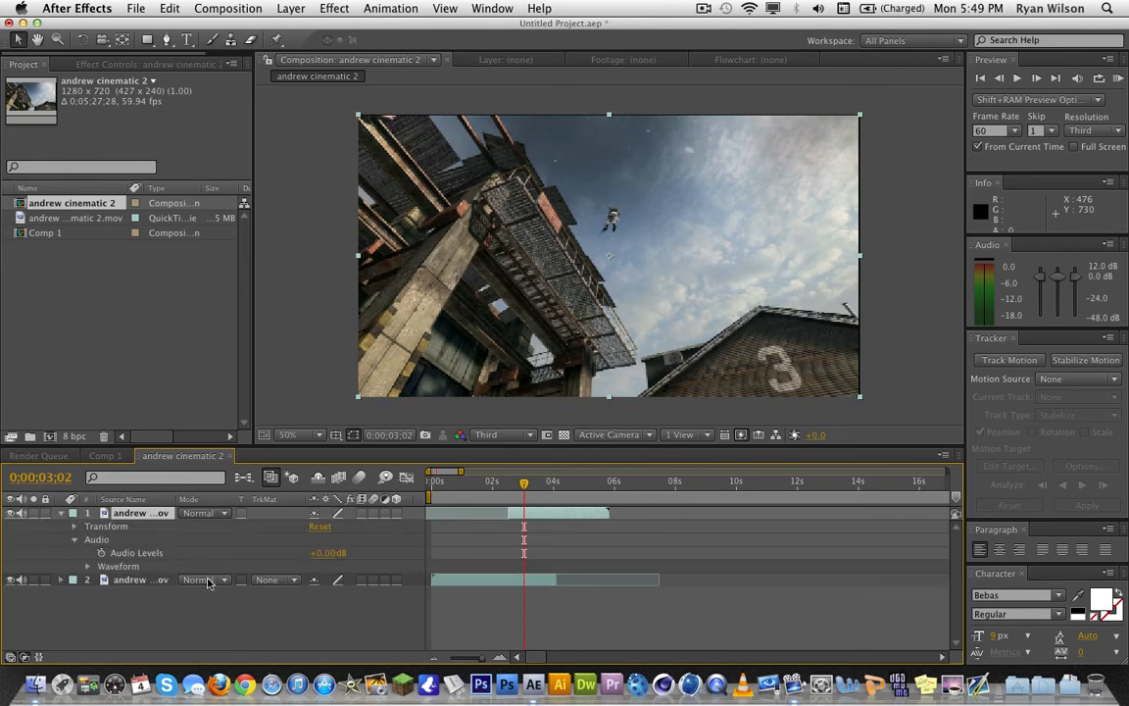
{"action": "left_click", "coordinate": [87, 566]}
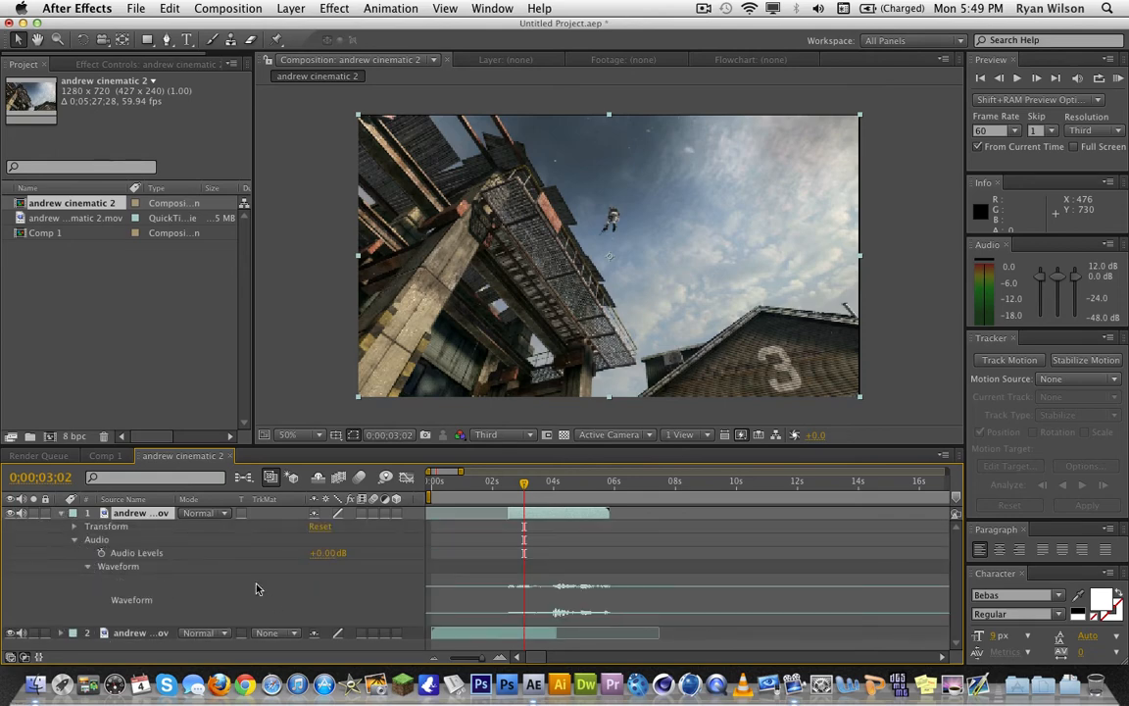
{"action": "left_click", "coordinate": [74, 539]}
- Set the moved clip segment's opacity to 44% and collapse the layer's properties
{"action": "left_click", "coordinate": [73, 527]}
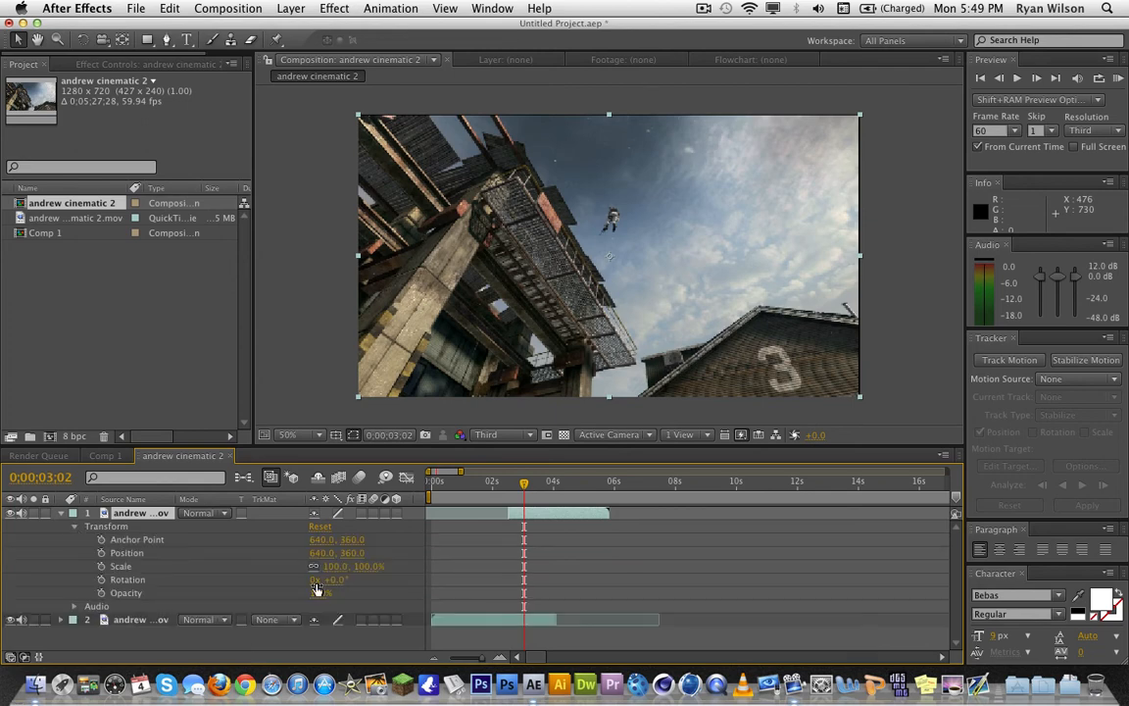
{"action": "left_click_drag", "start_coordinate": [315, 600], "coordinate": [272, 592]}
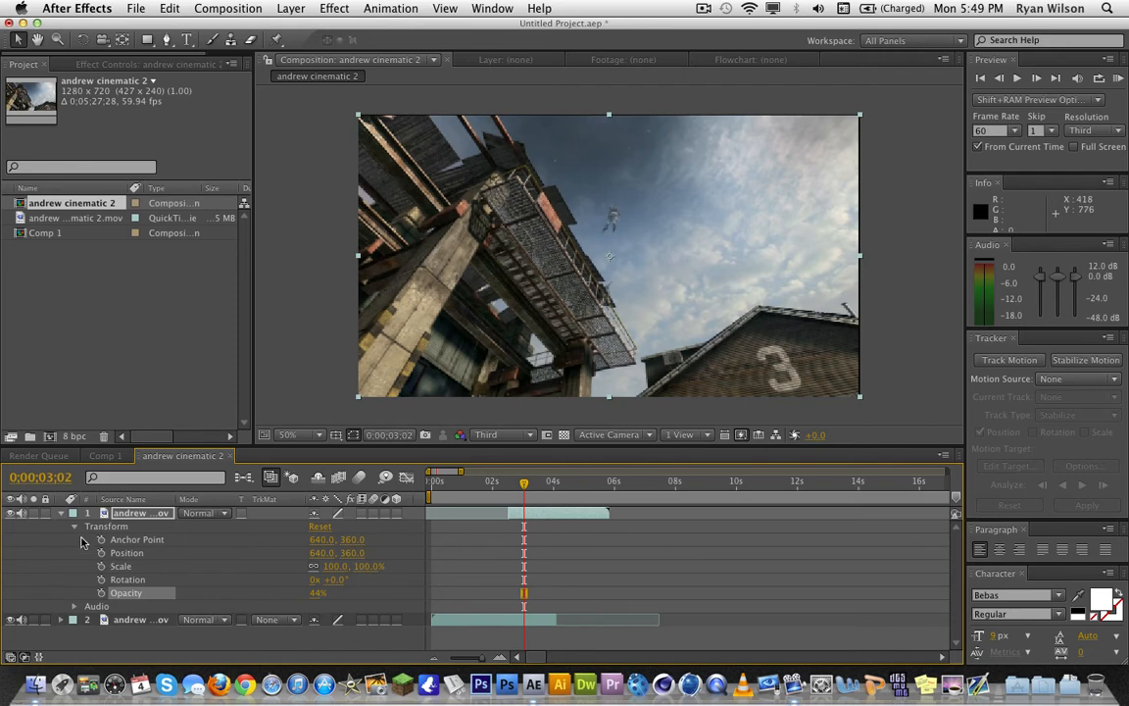
{"action": "left_click", "coordinate": [61, 515]}
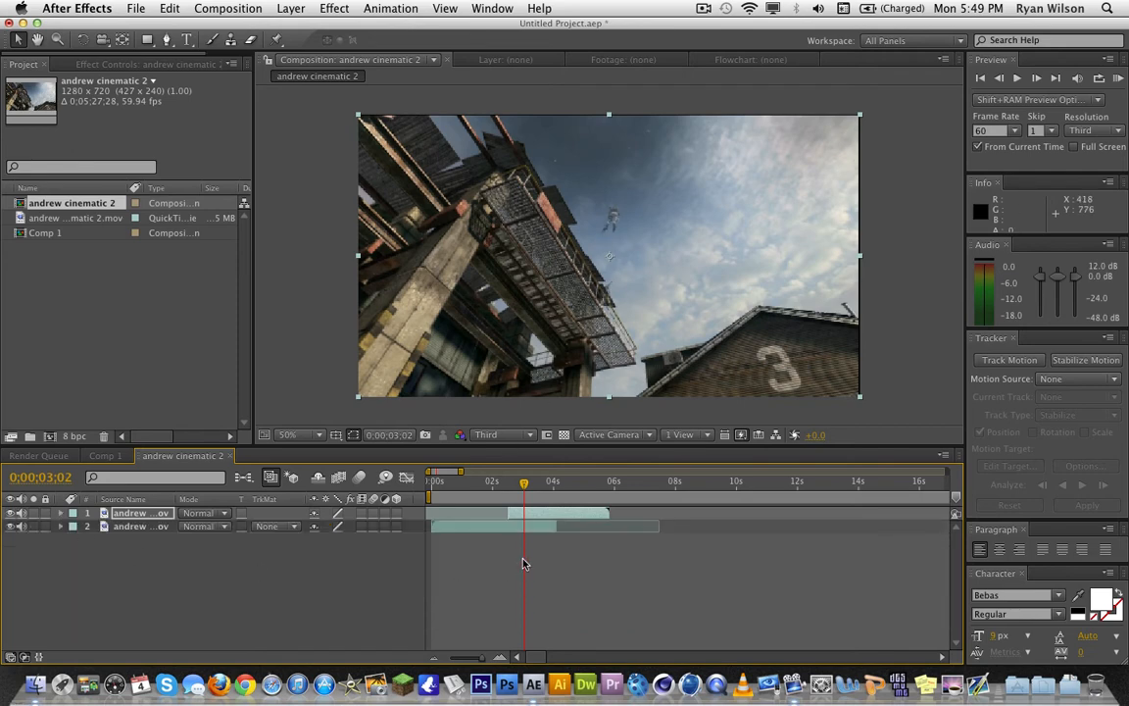
- Select the upper clip segment again and look over the available effect categories and composition commands
{"action": "left_click", "coordinate": [345, 604]}
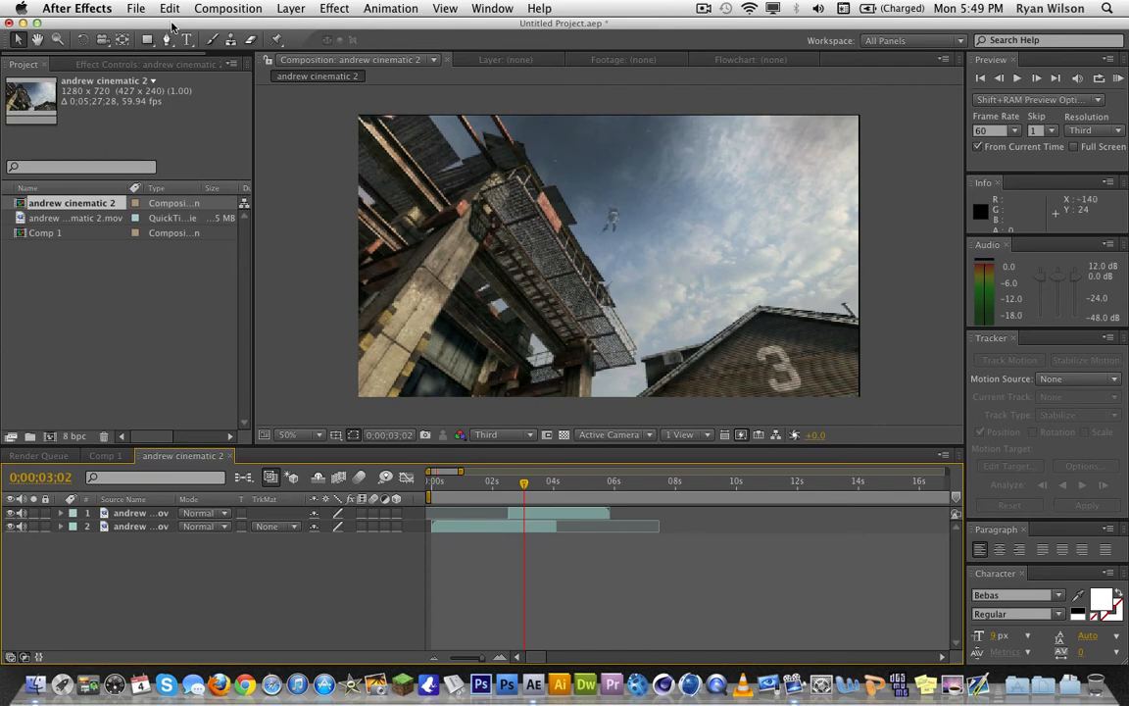
{"action": "left_click", "coordinate": [337, 9]}
{"action": "left_click", "coordinate": [440, 557]}
{"action": "left_click", "coordinate": [526, 514]}
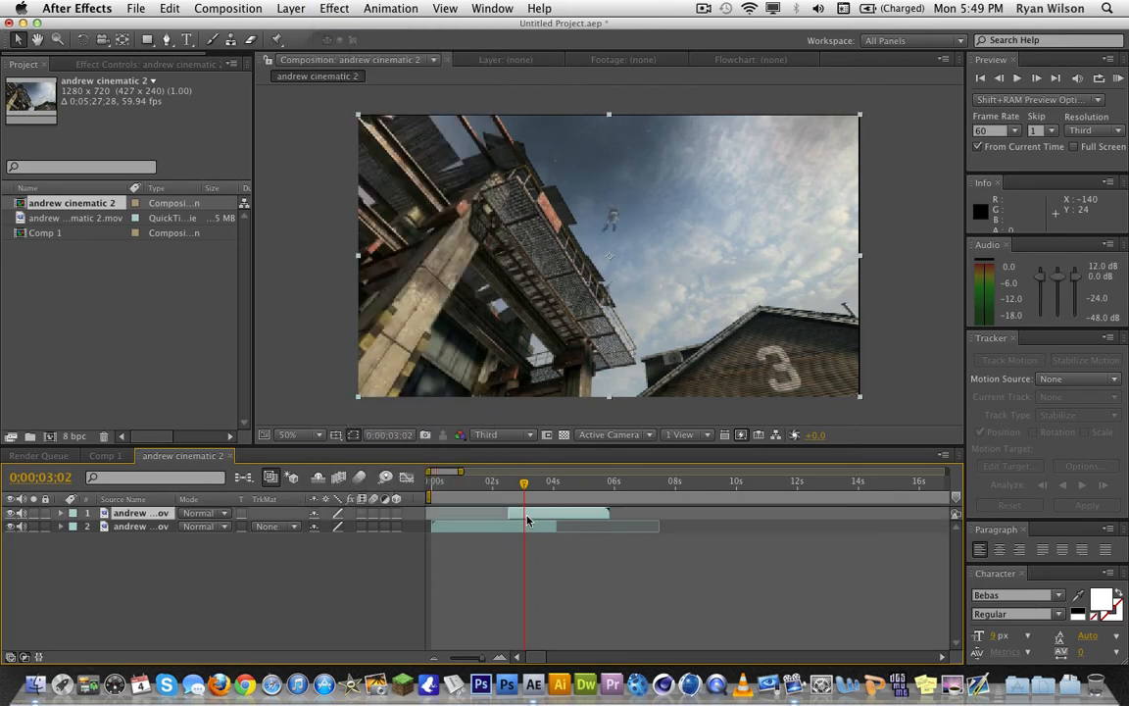
{"action": "left_click", "coordinate": [334, 9]}
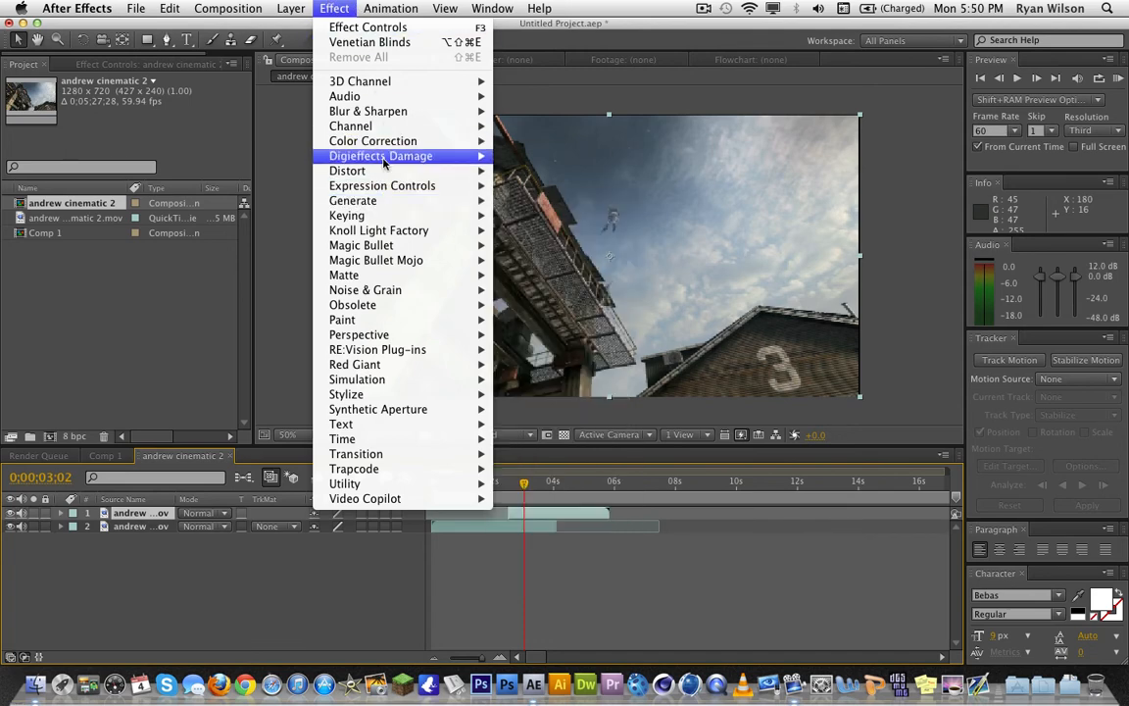
{"action": "mouse_move", "coordinate": [220, 6]}
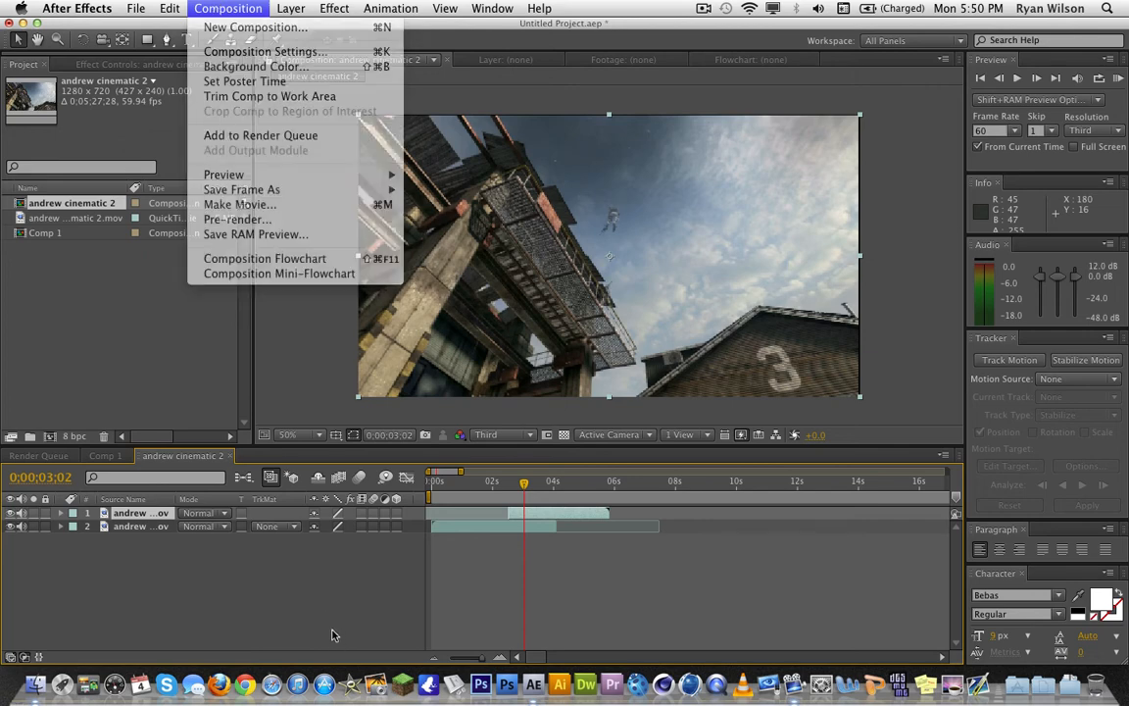
{"action": "left_click", "coordinate": [571, 576]}
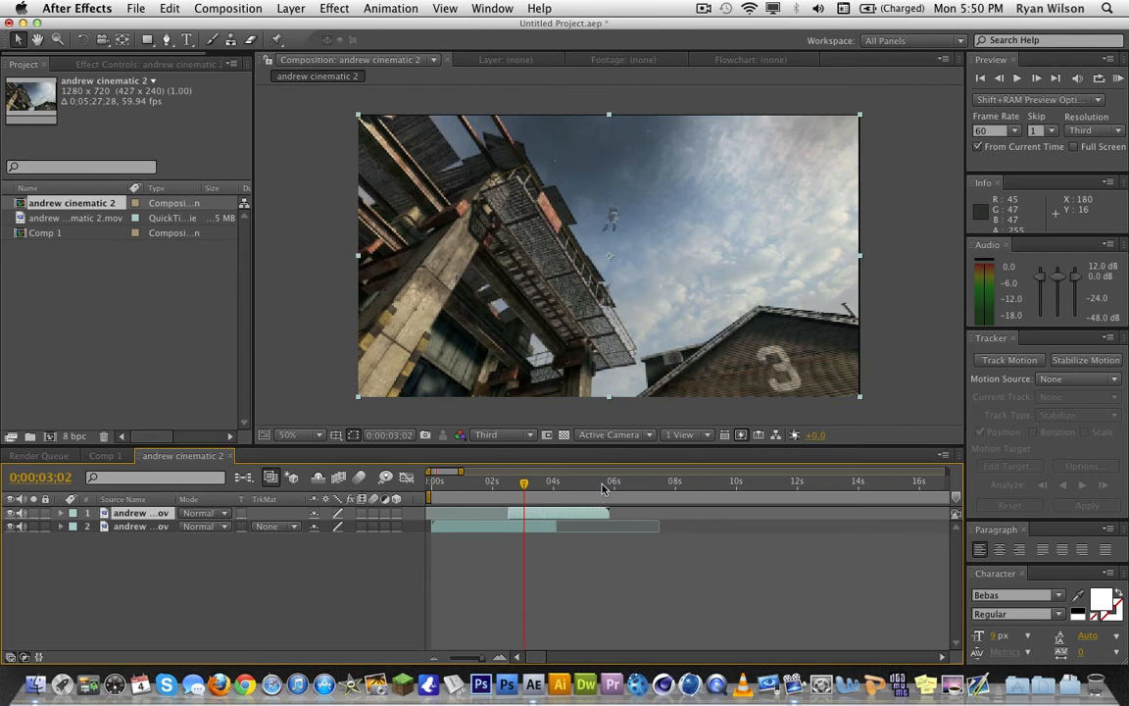
- Shorten the composition's work area to end with the upper clip segment, at about 6 seconds
{"action": "left_click", "coordinate": [434, 659]}
{"action": "left_click", "coordinate": [435, 658]}
{"action": "left_click", "coordinate": [434, 658]}
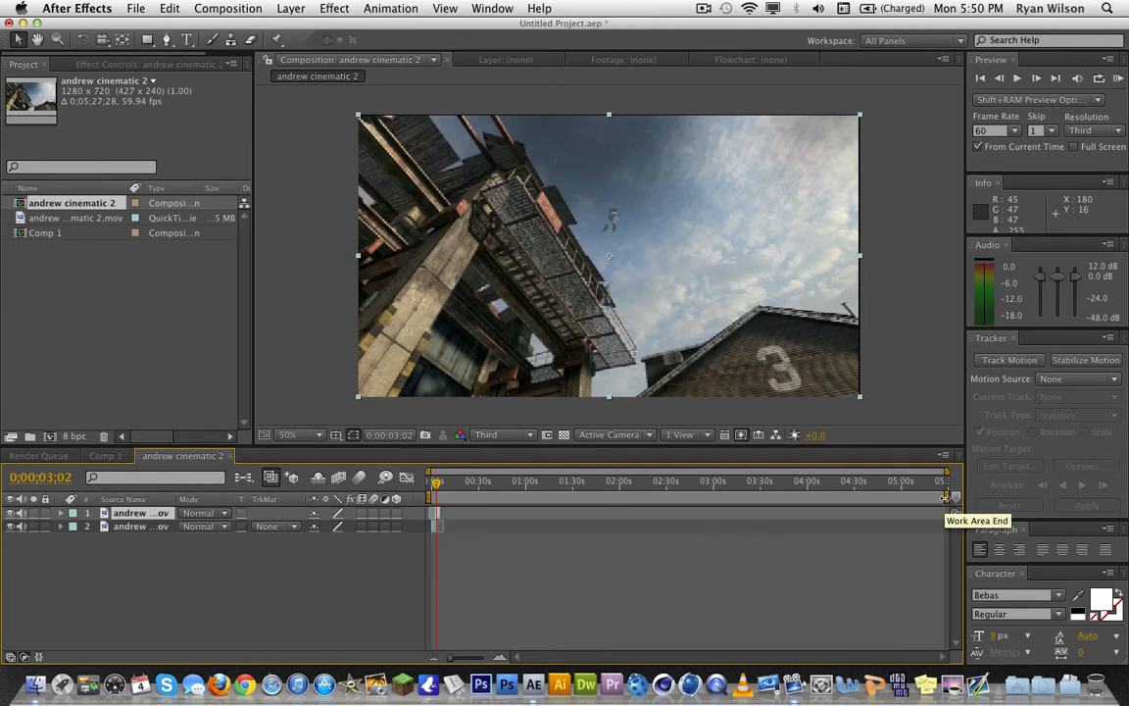
{"action": "left_click_drag", "start_coordinate": [945, 496], "coordinate": [444, 495]}
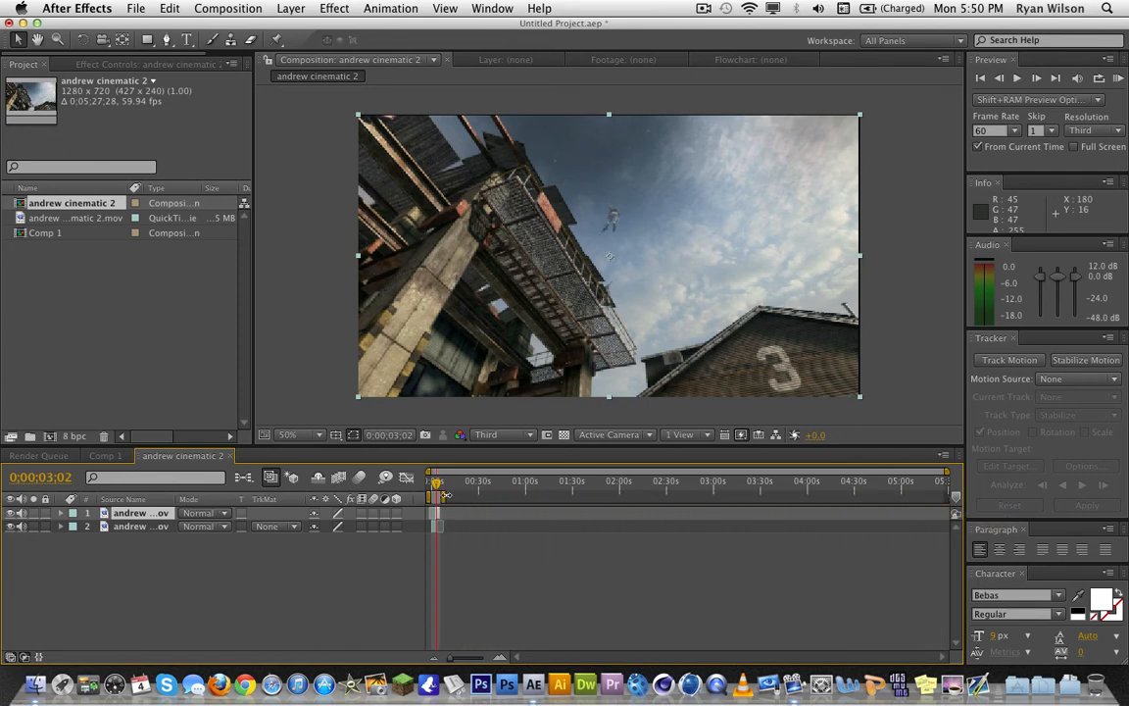
{"action": "left_click", "coordinate": [502, 659]}
{"action": "left_click", "coordinate": [502, 658]}
{"action": "left_click", "coordinate": [502, 659]}
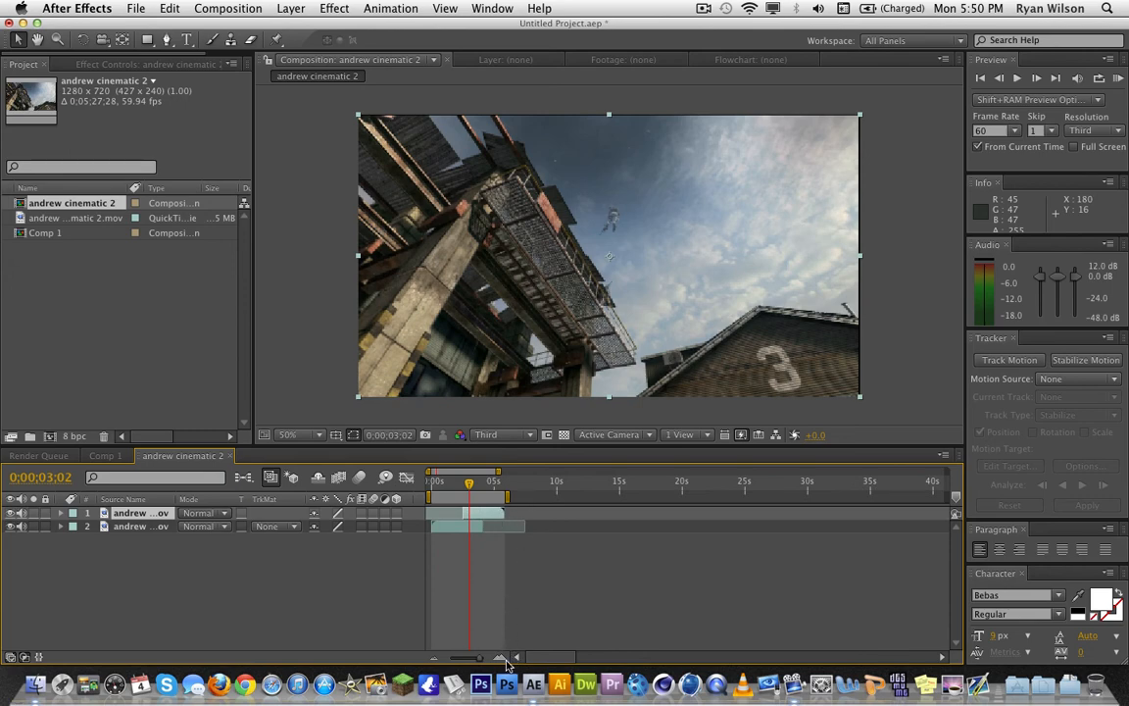
{"action": "left_click", "coordinate": [499, 658]}
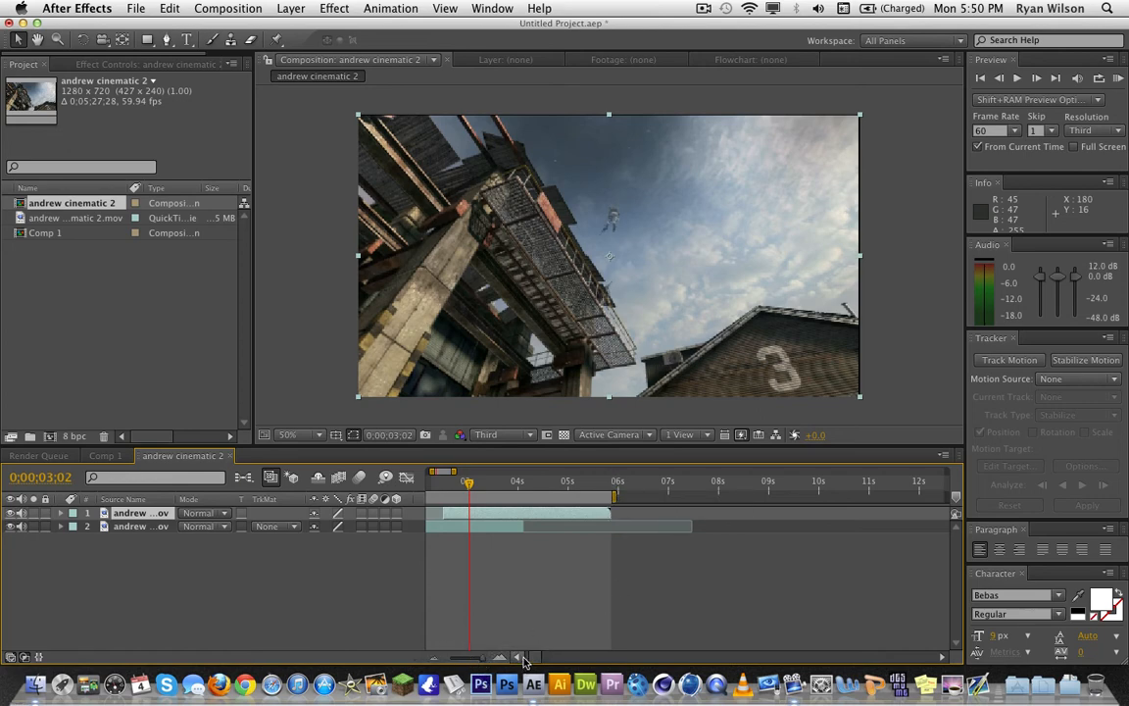
{"action": "left_click_drag", "start_coordinate": [534, 658], "coordinate": [526, 659]}
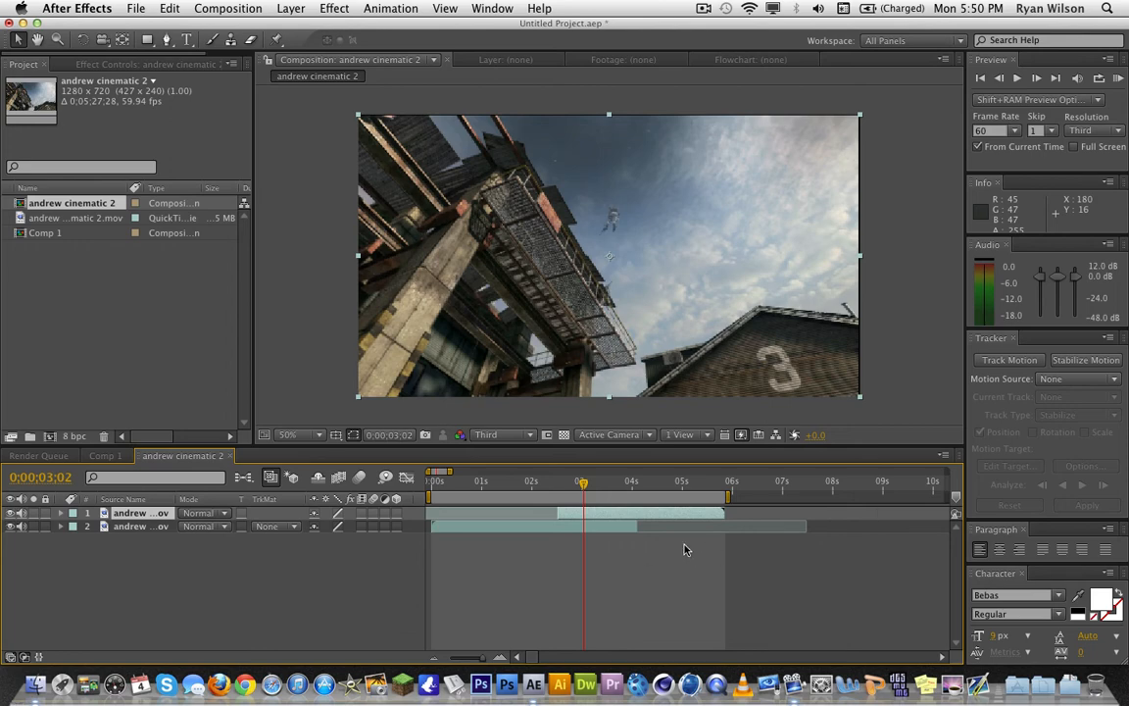
- Add the andrew cinematic 2 composition to the render queue and check the output movie's file name and save location
{"action": "left_click", "coordinate": [225, 8]}
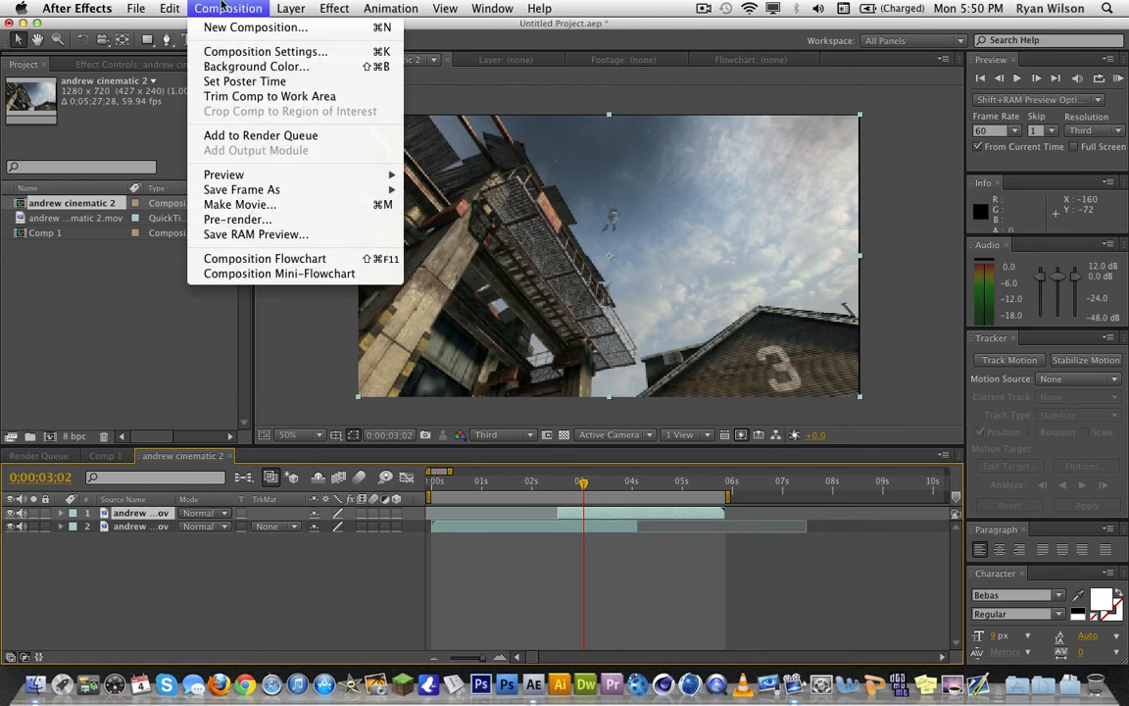
{"action": "left_click", "coordinate": [248, 136]}
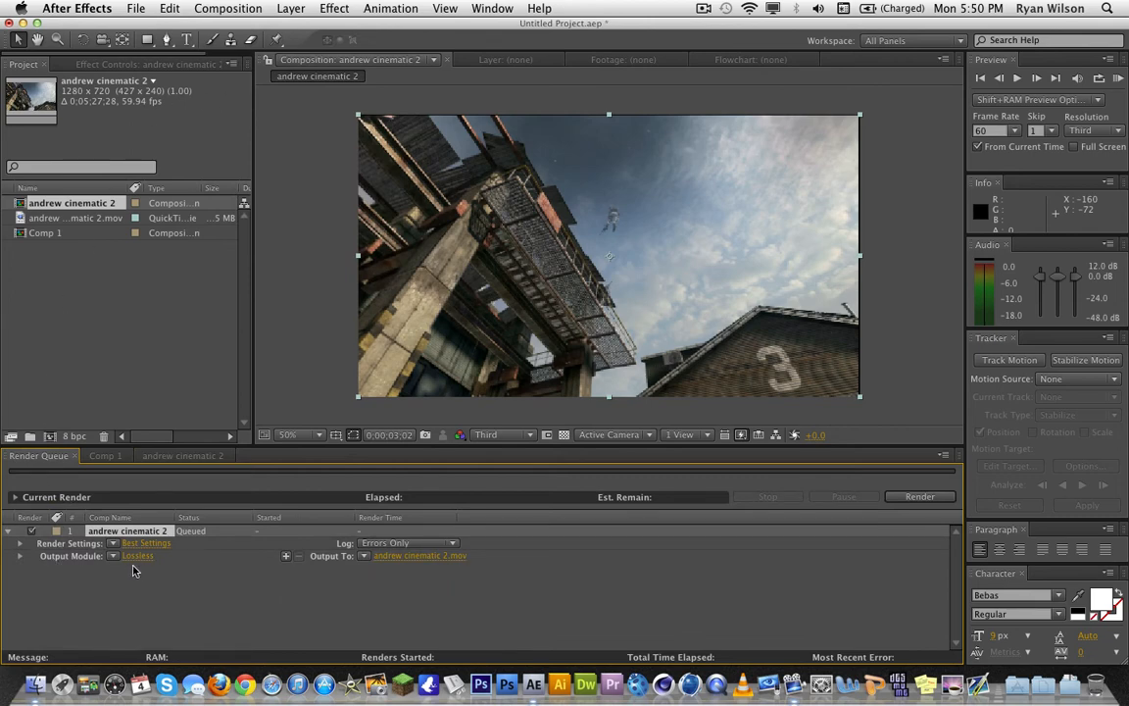
{"action": "left_click", "coordinate": [423, 558]}
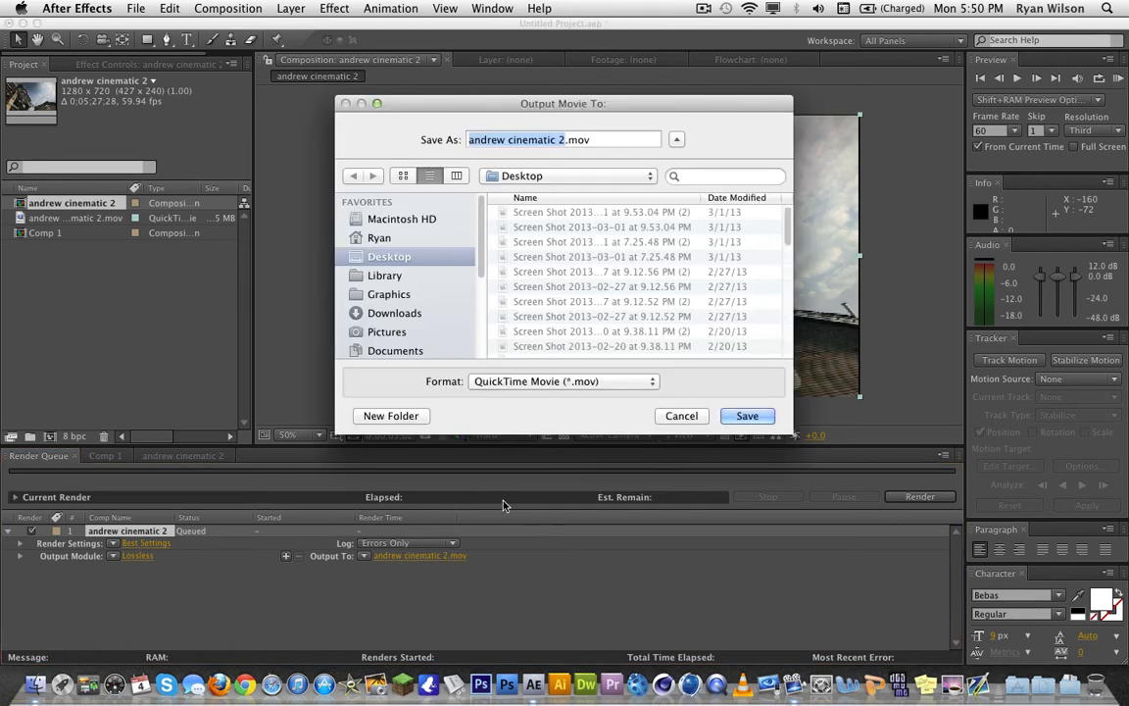
{"action": "left_click", "coordinate": [668, 418]}
{"action": "left_click", "coordinate": [403, 556]}
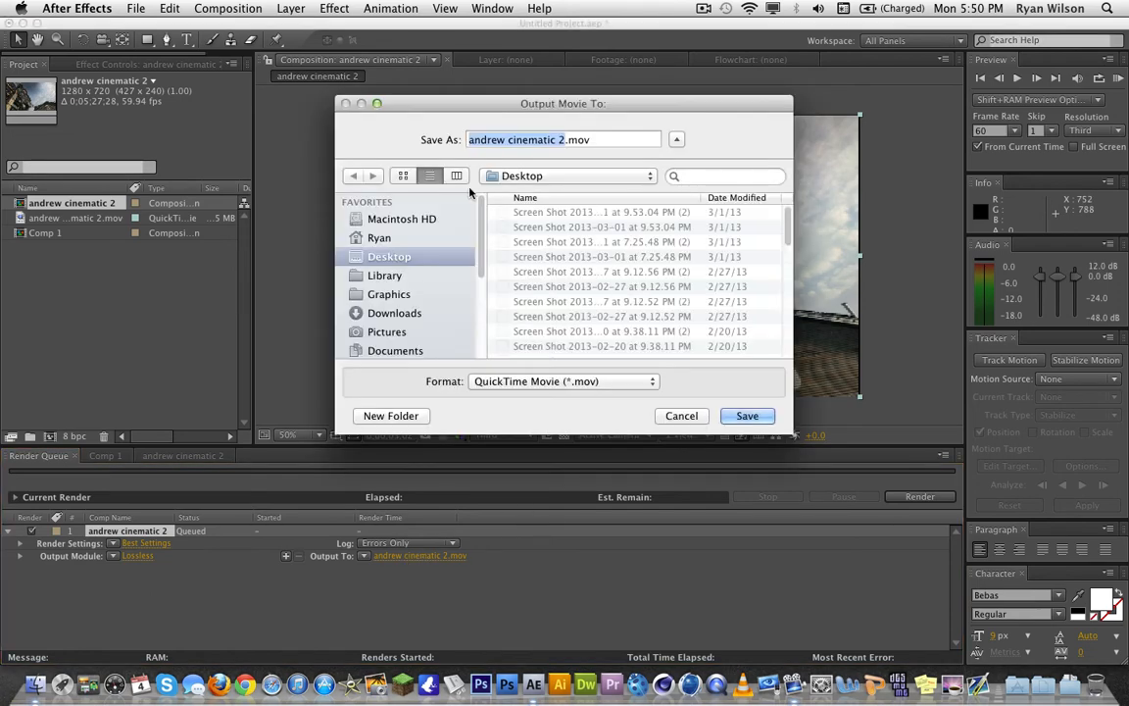
{"action": "left_click", "coordinate": [668, 415]}
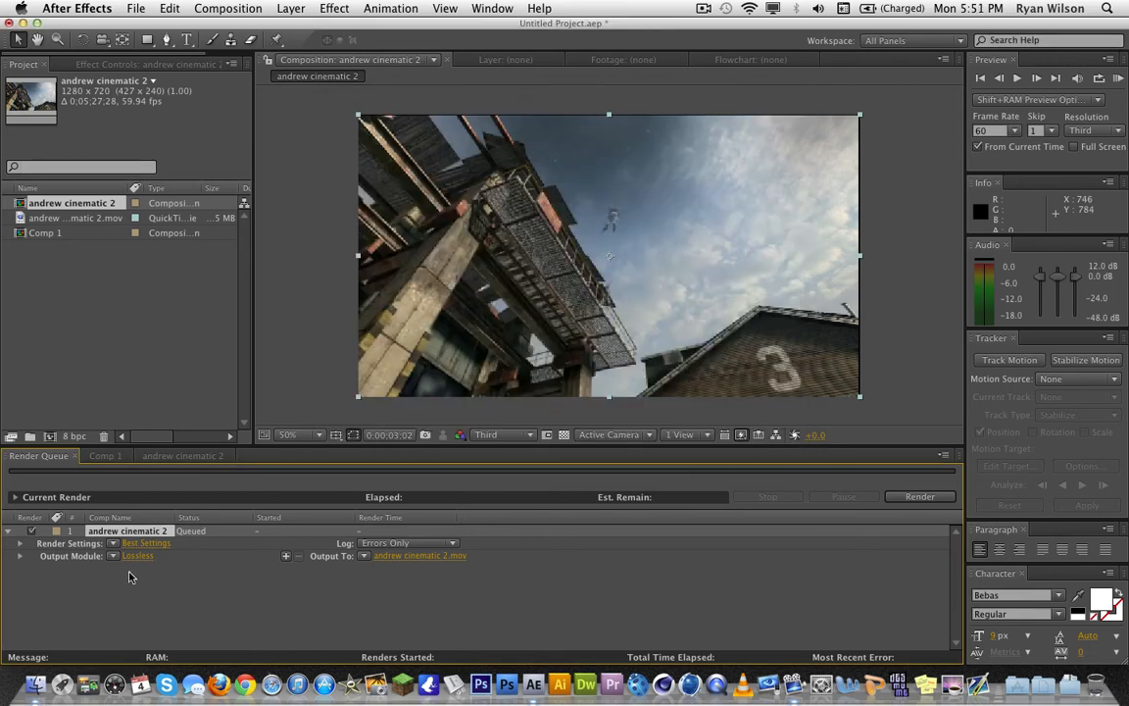
- Examine the output movie's file format choices and the queued item's render settings
{"action": "left_click", "coordinate": [401, 557]}
{"action": "left_click", "coordinate": [549, 381]}
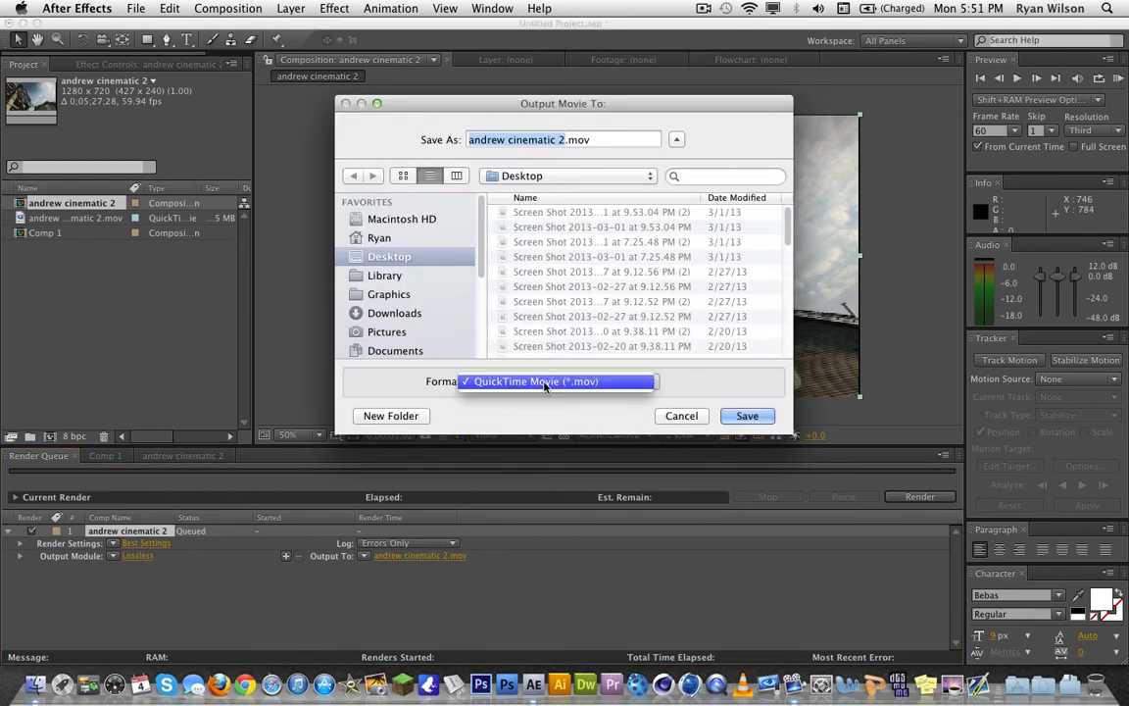
{"action": "left_click", "coordinate": [547, 384]}
{"action": "left_click", "coordinate": [667, 415]}
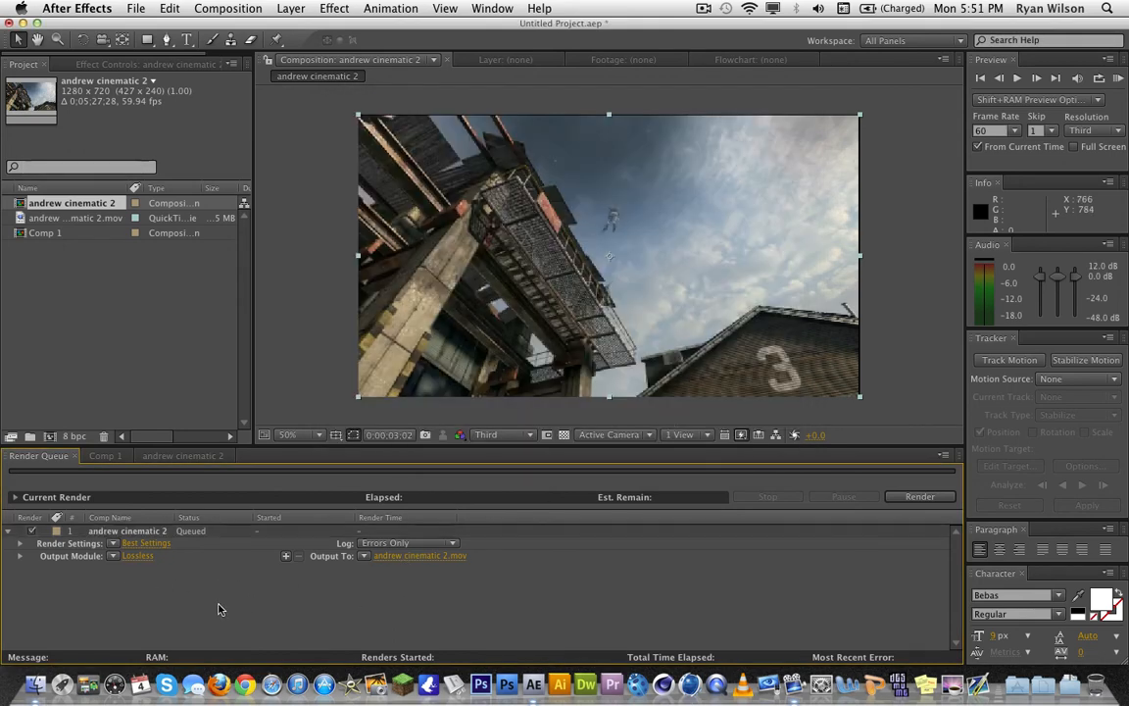
{"action": "left_click", "coordinate": [145, 544]}
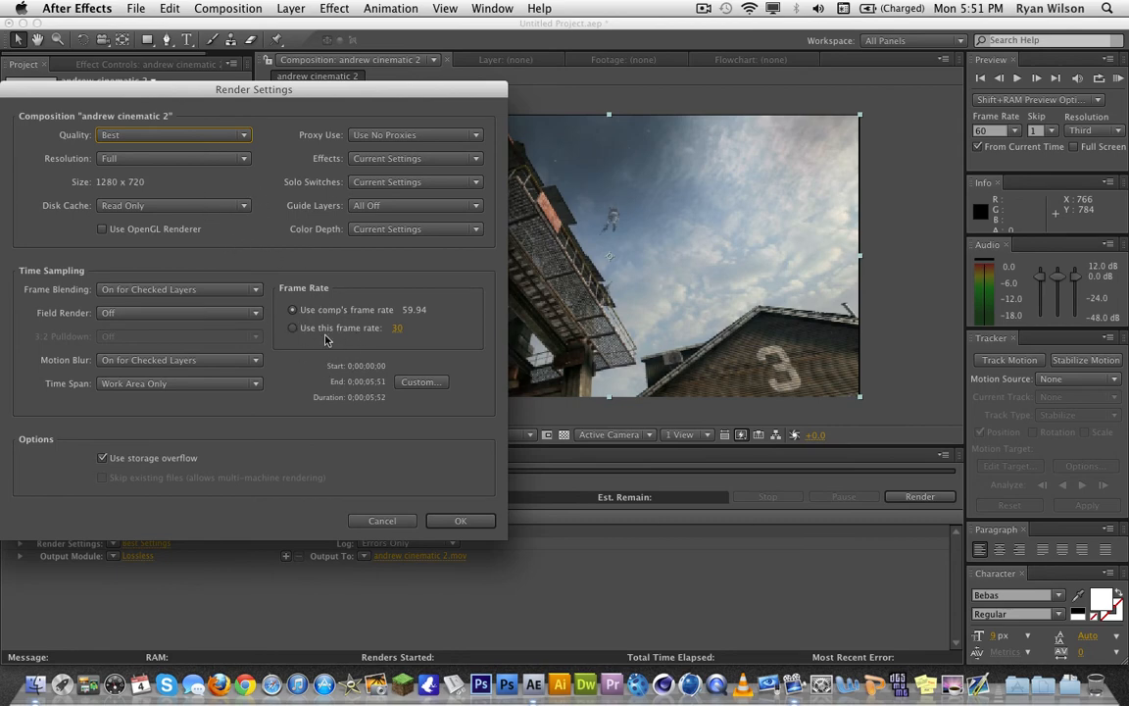
{"action": "left_click", "coordinate": [383, 521]}
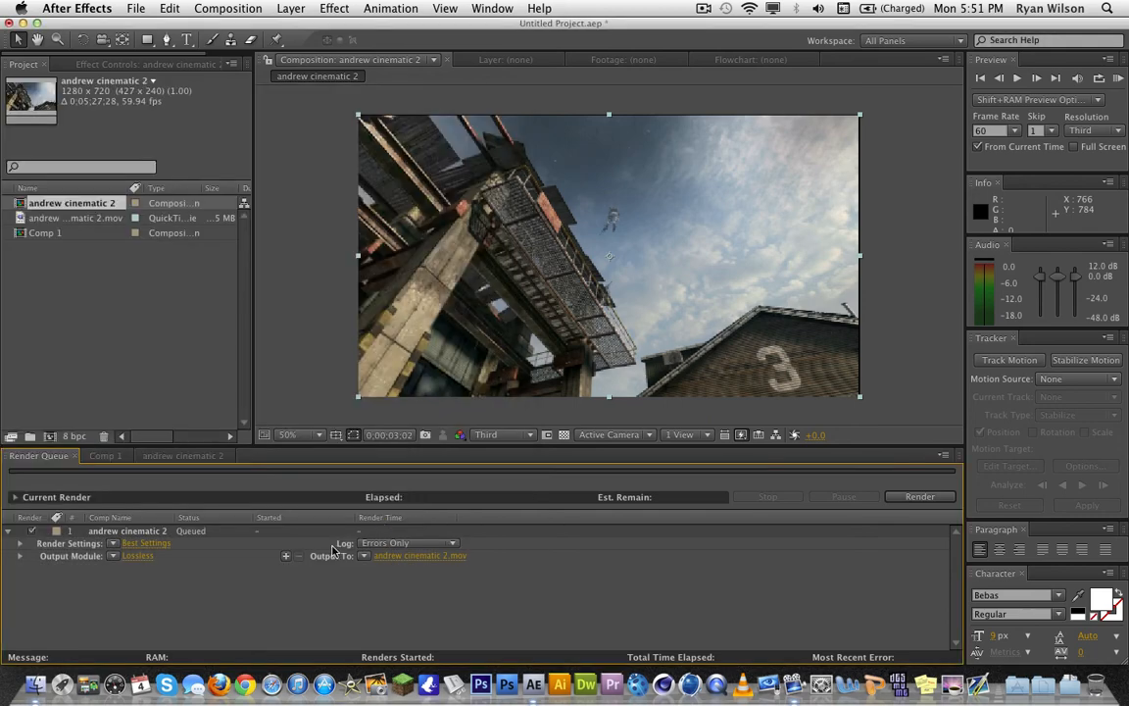
- In the queued item's output module settings, set the format to H.264 and enable audio output
{"action": "left_click", "coordinate": [141, 556]}
{"action": "left_click_drag", "start_coordinate": [317, 59], "coordinate": [426, 97]}
{"action": "left_click", "coordinate": [375, 153]}
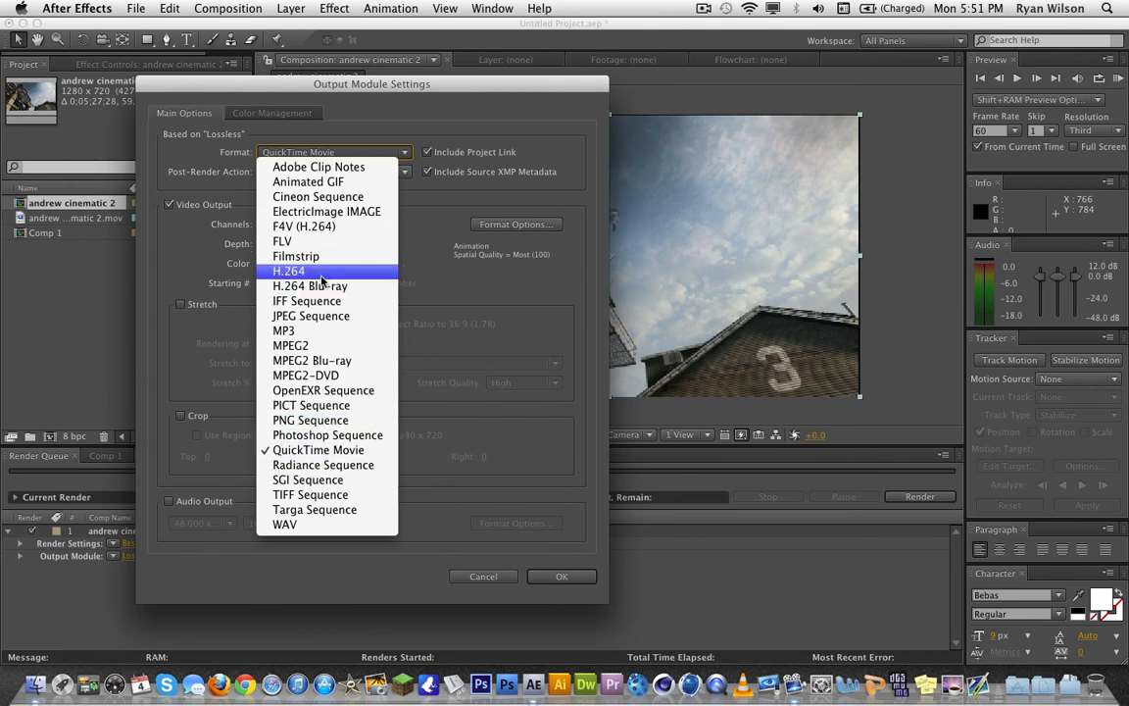
{"action": "left_click", "coordinate": [323, 280]}
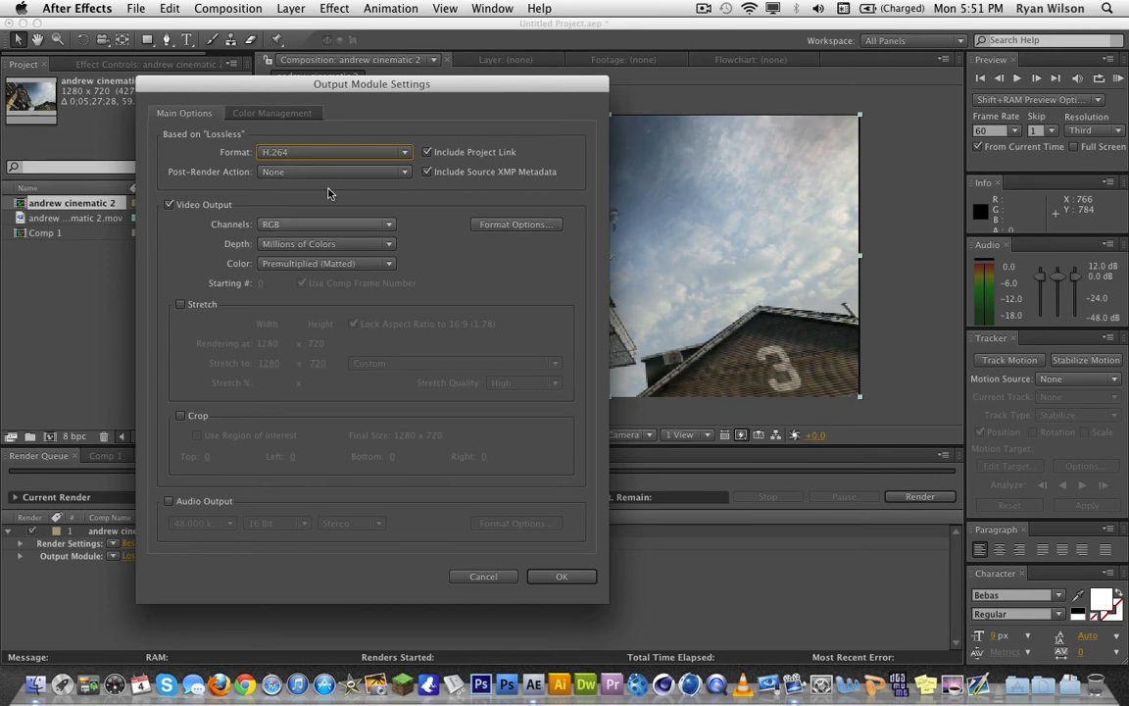
{"action": "left_click", "coordinate": [167, 503]}
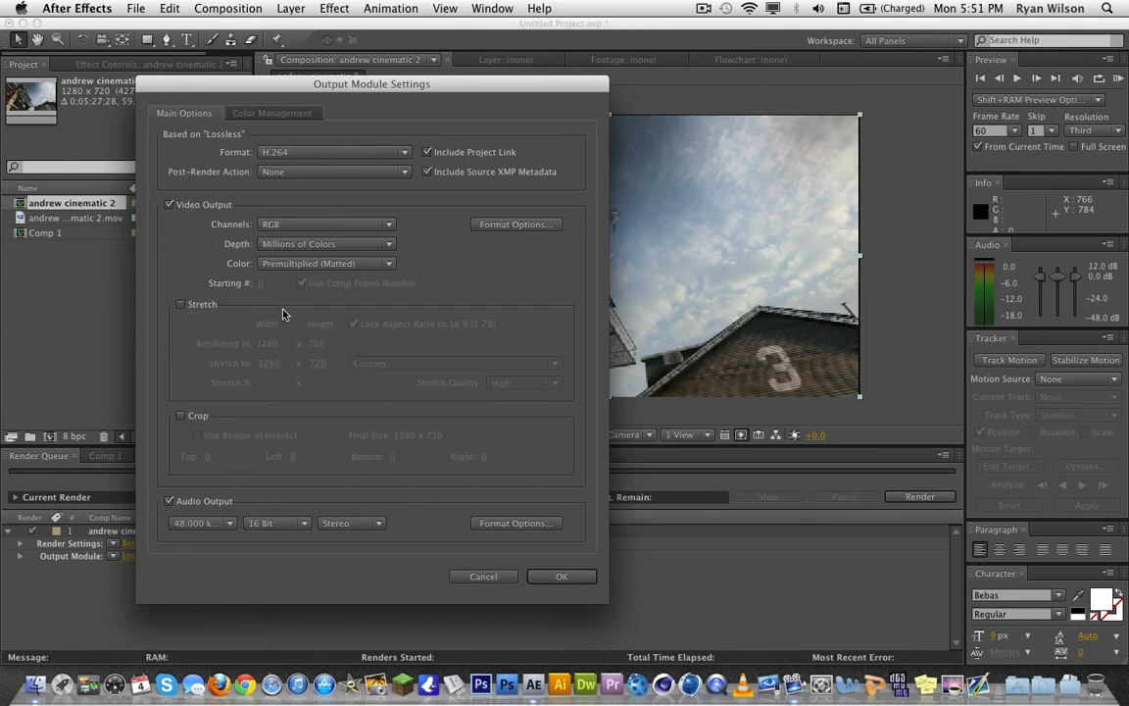
- In the H.264 video format options, set the frame rate to 59.94 fps
{"action": "left_click", "coordinate": [493, 227]}
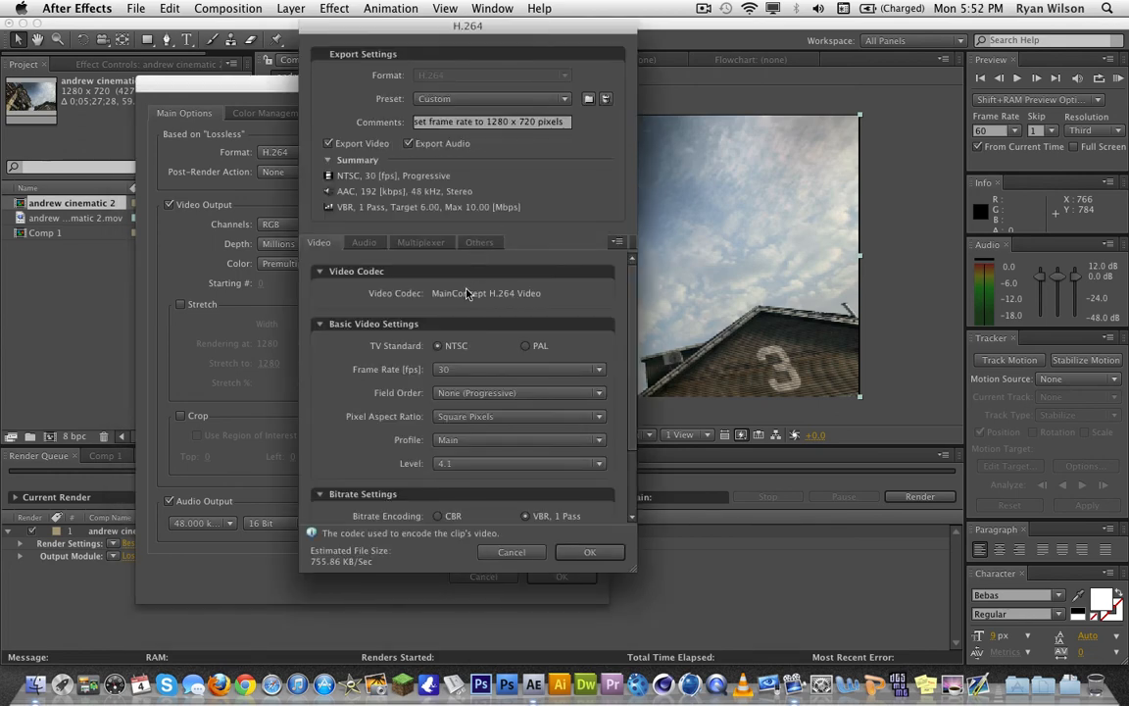
{"action": "left_click", "coordinate": [477, 368]}
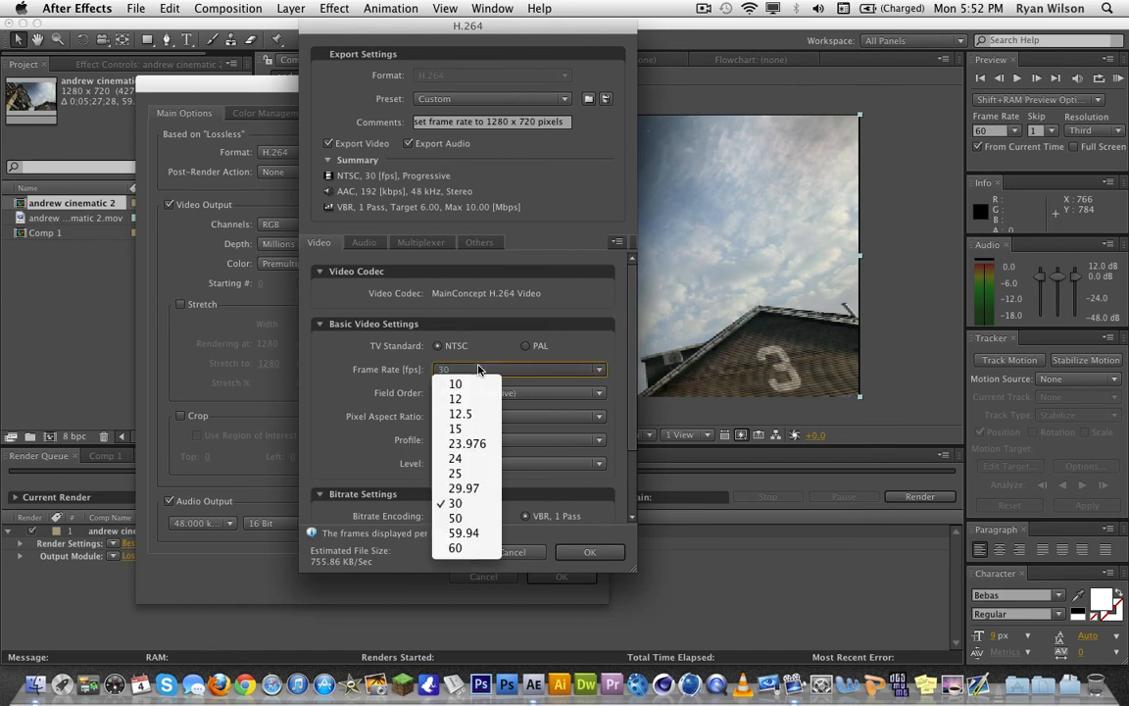
{"action": "left_click", "coordinate": [487, 536]}
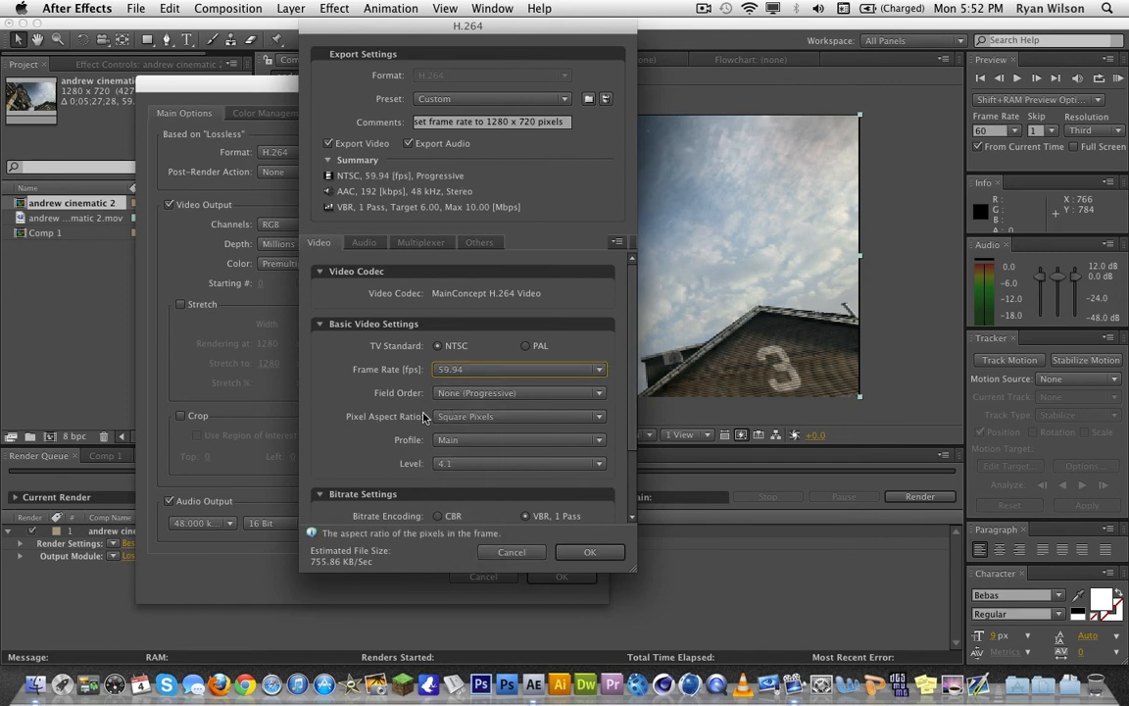
{"action": "left_click", "coordinate": [555, 372]}
{"action": "left_click", "coordinate": [350, 418]}
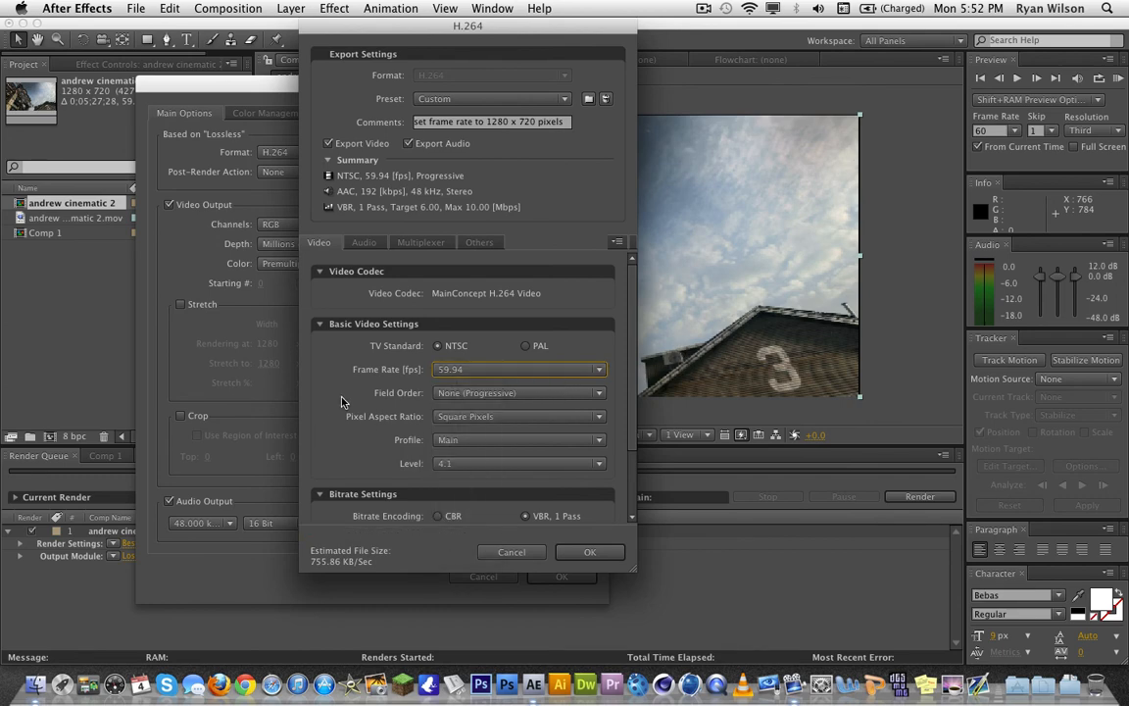
- Review the H.264 level and bitrate settings, and accept the format options and the output module settings
{"action": "scroll", "coordinate": [608, 441], "scroll_direction": "down", "scroll_amount": 3}
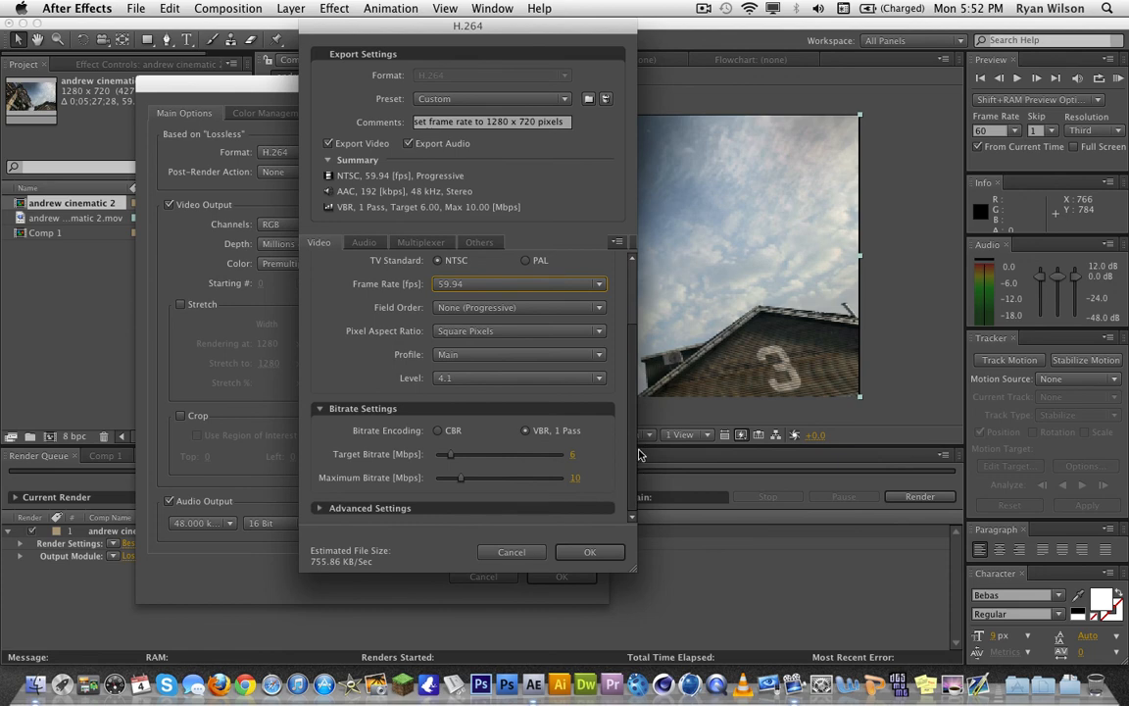
{"action": "scroll", "coordinate": [632, 431], "scroll_direction": "up", "scroll_amount": 2}
{"action": "left_click", "coordinate": [519, 439]}
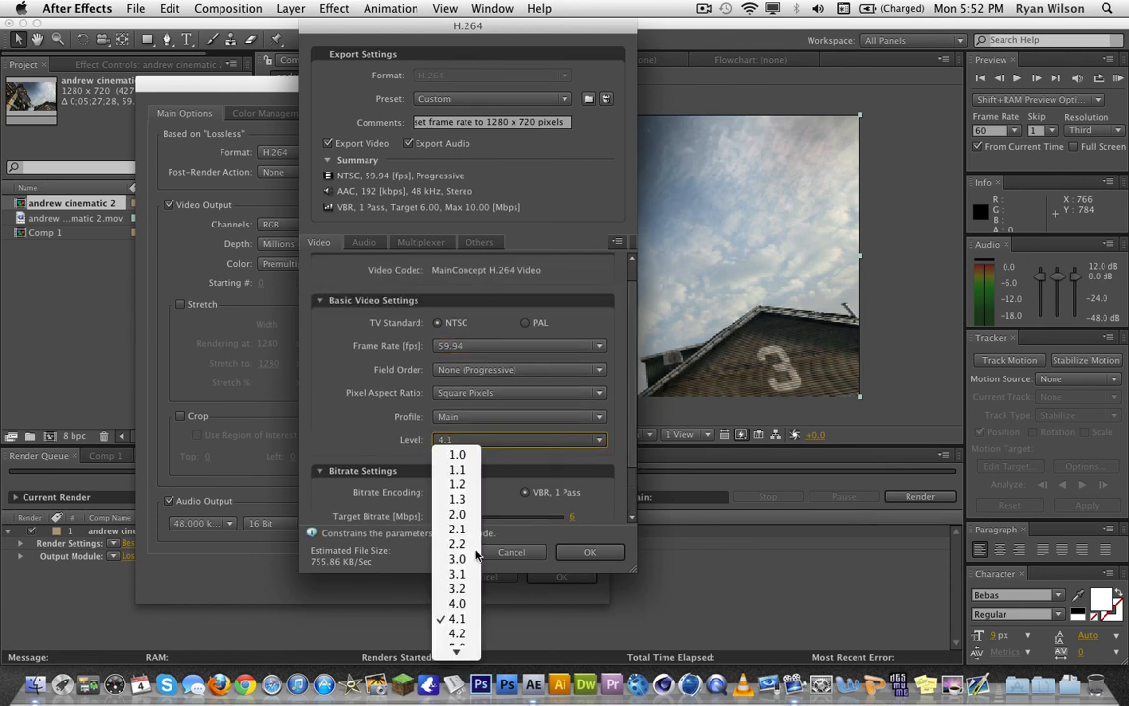
{"action": "left_click", "coordinate": [380, 427]}
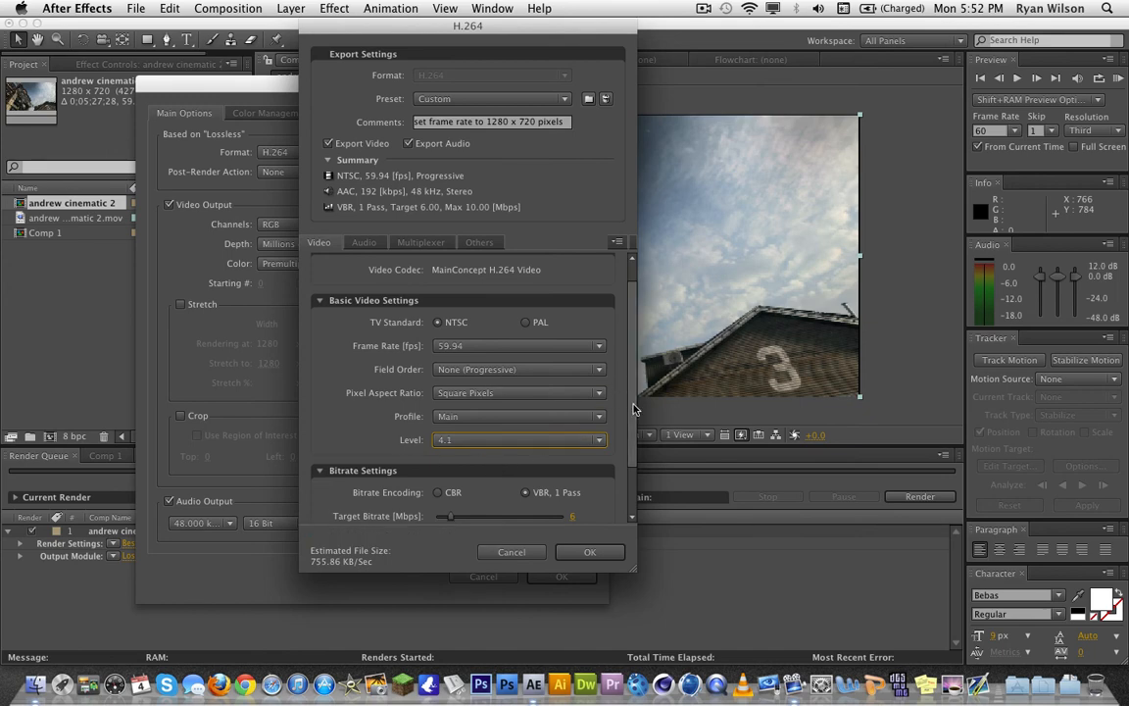
{"action": "scroll", "coordinate": [625, 490], "scroll_direction": "down", "scroll_amount": 2}
{"action": "left_click", "coordinate": [563, 380]}
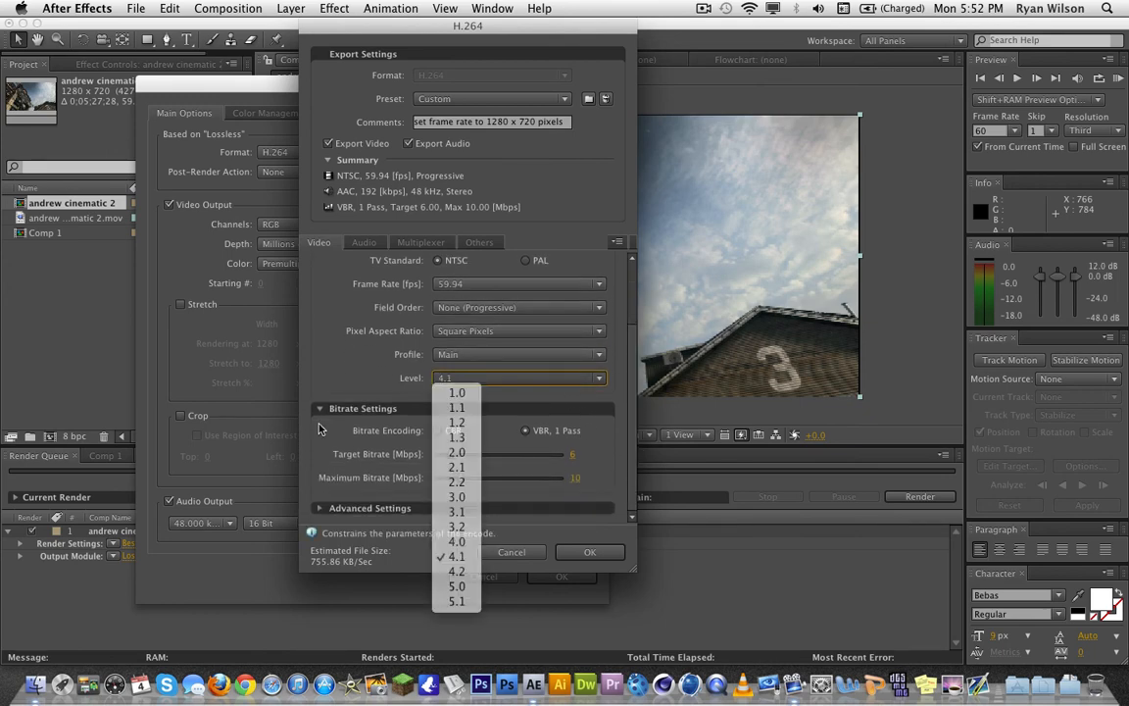
{"action": "left_click", "coordinate": [294, 382]}
{"action": "scroll", "coordinate": [632, 287], "scroll_direction": "up", "scroll_amount": 3}
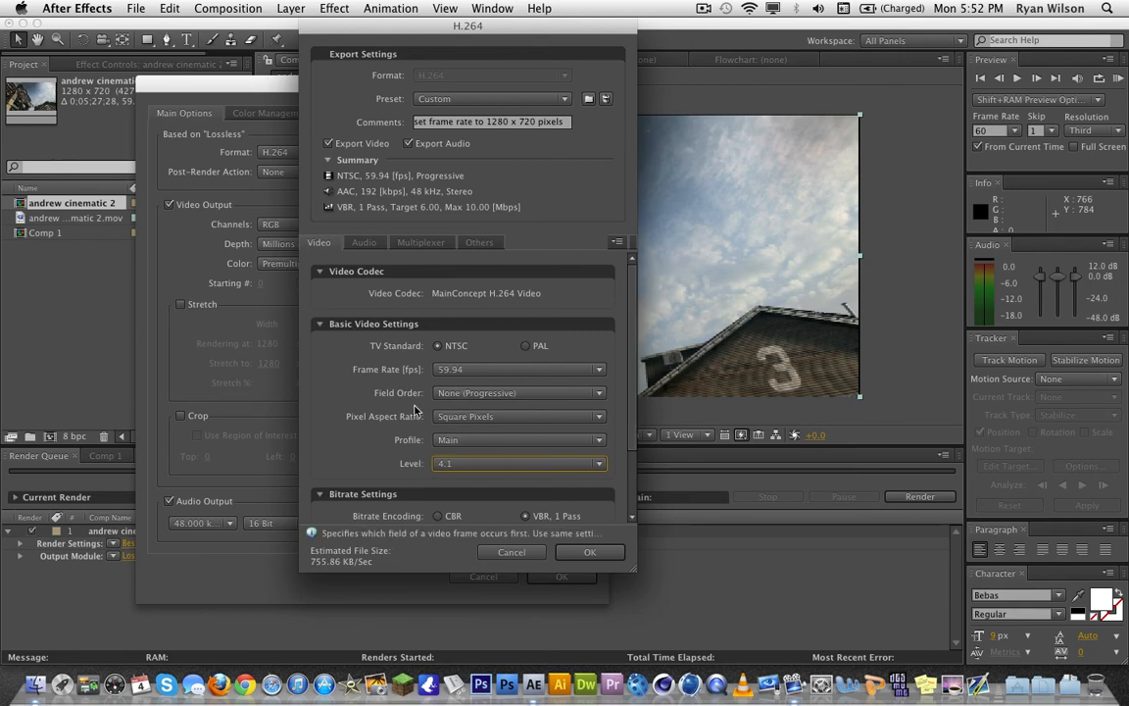
{"action": "scroll", "coordinate": [588, 441], "scroll_direction": "down", "scroll_amount": 3}
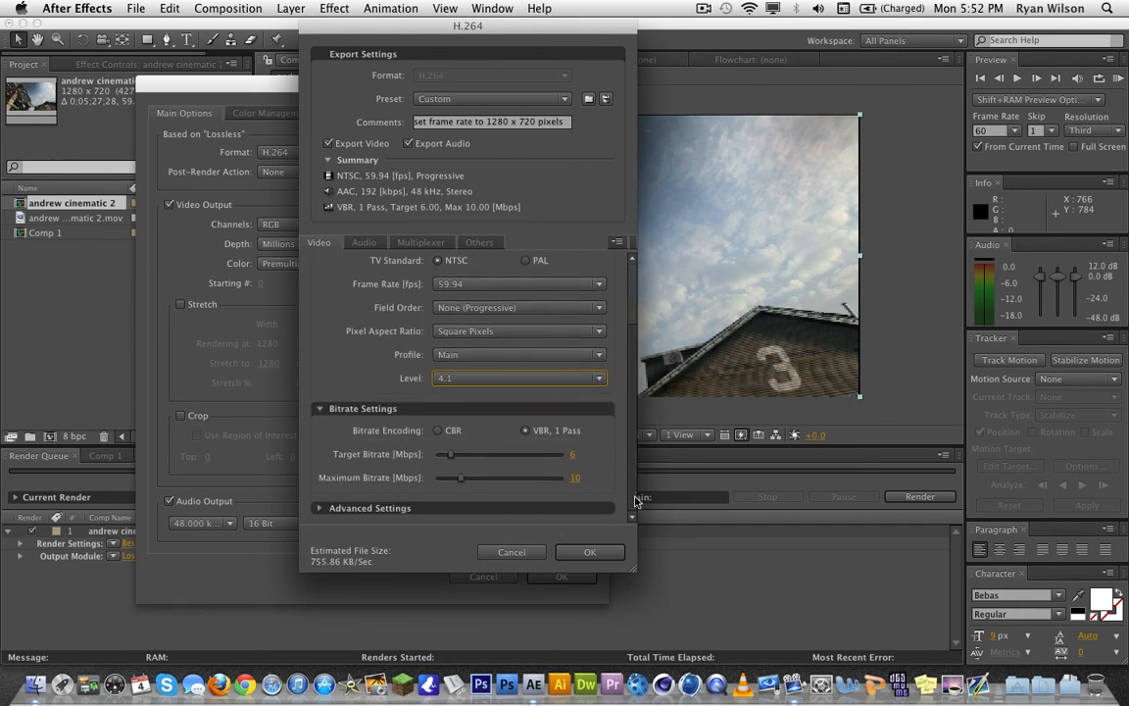
{"action": "left_click", "coordinate": [586, 553]}
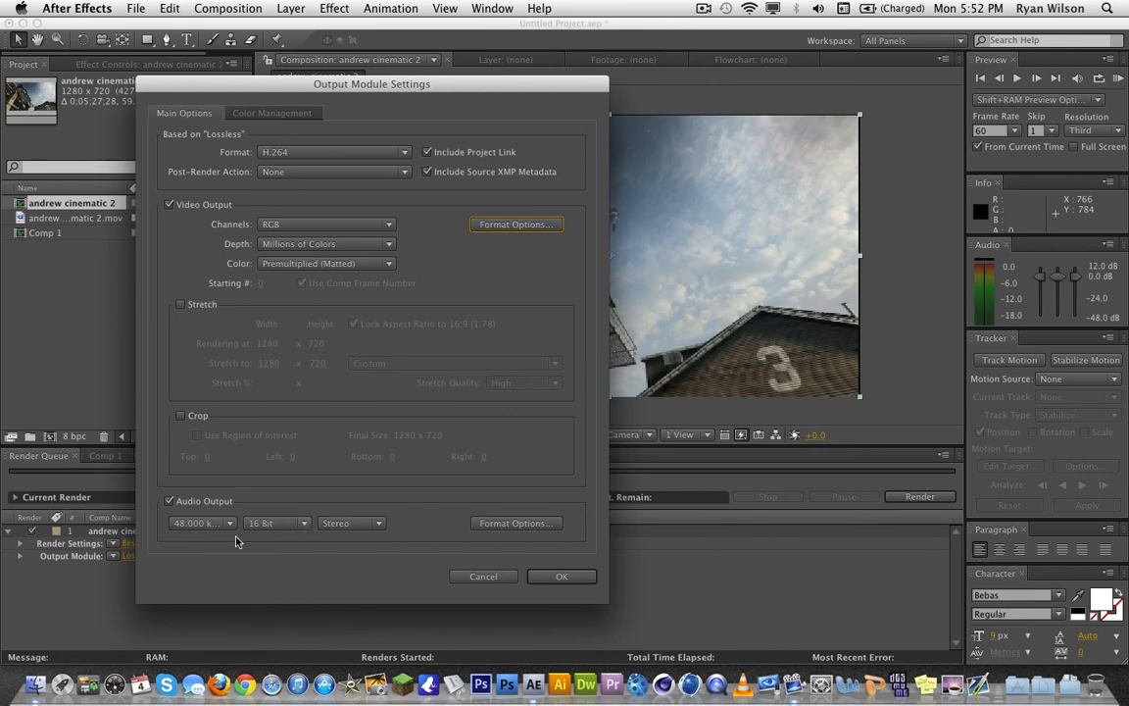
{"action": "left_click", "coordinate": [552, 579]}
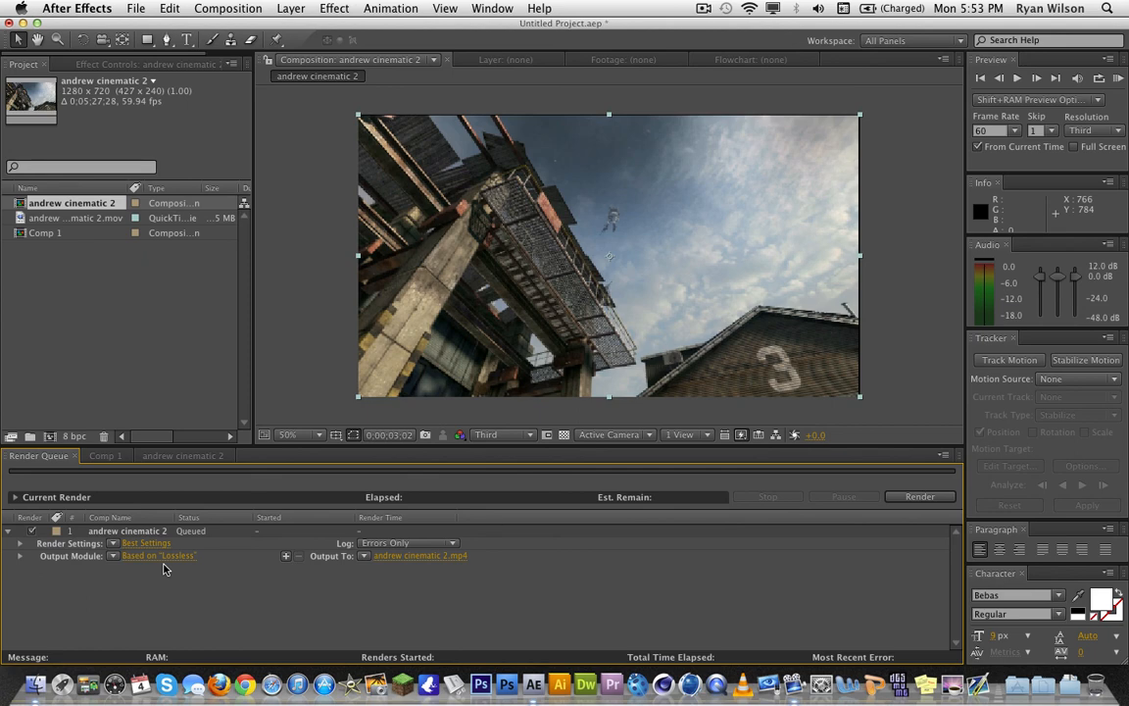
- Return to the andrew cinematic 2 timeline by way of Comp 1 and look over the tools and animation commands
{"action": "left_click", "coordinate": [105, 456]}
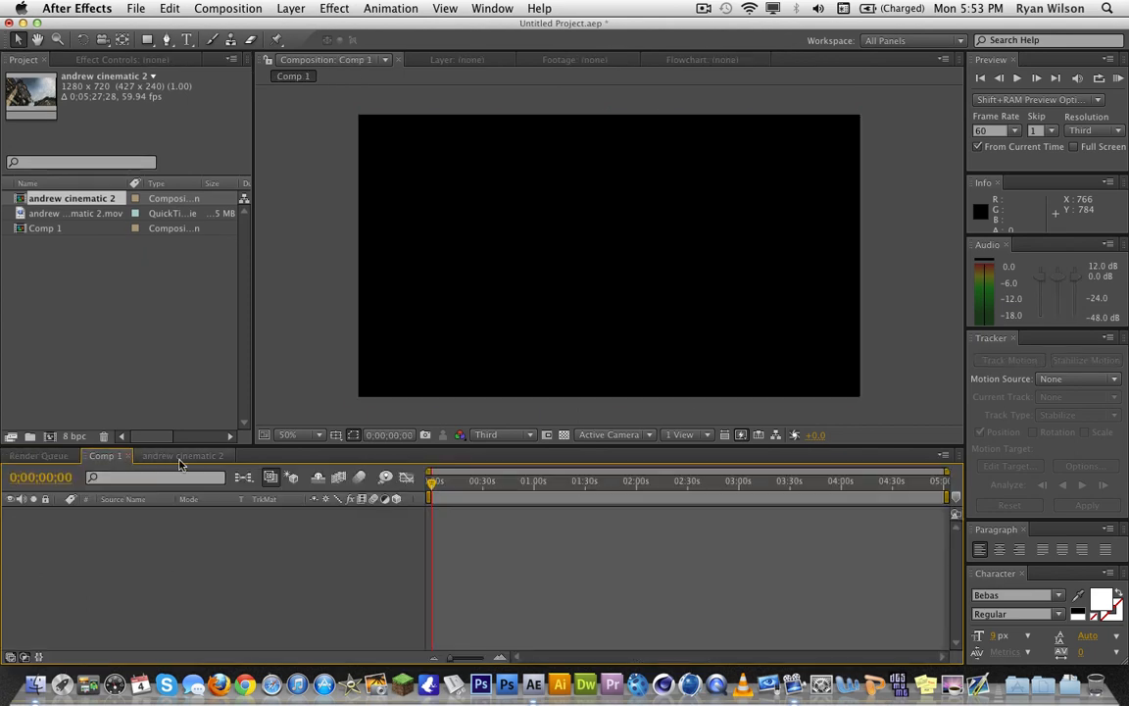
{"action": "left_click", "coordinate": [156, 455]}
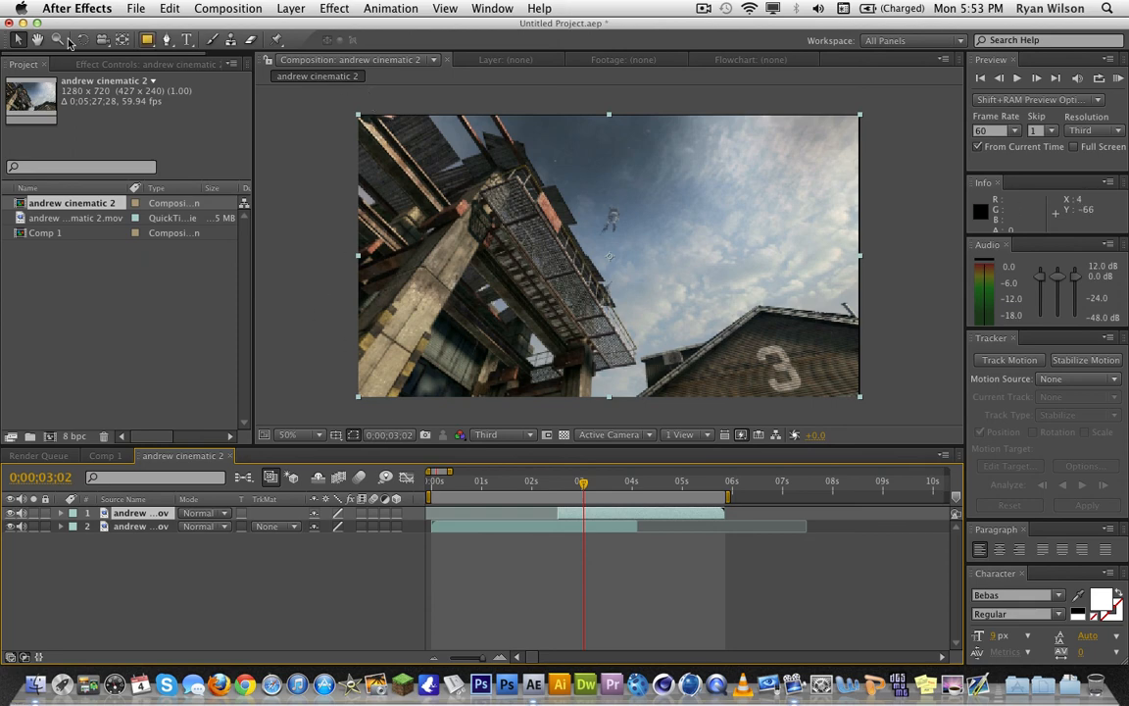
{"action": "left_click", "coordinate": [250, 40]}
{"action": "left_click", "coordinate": [392, 8]}
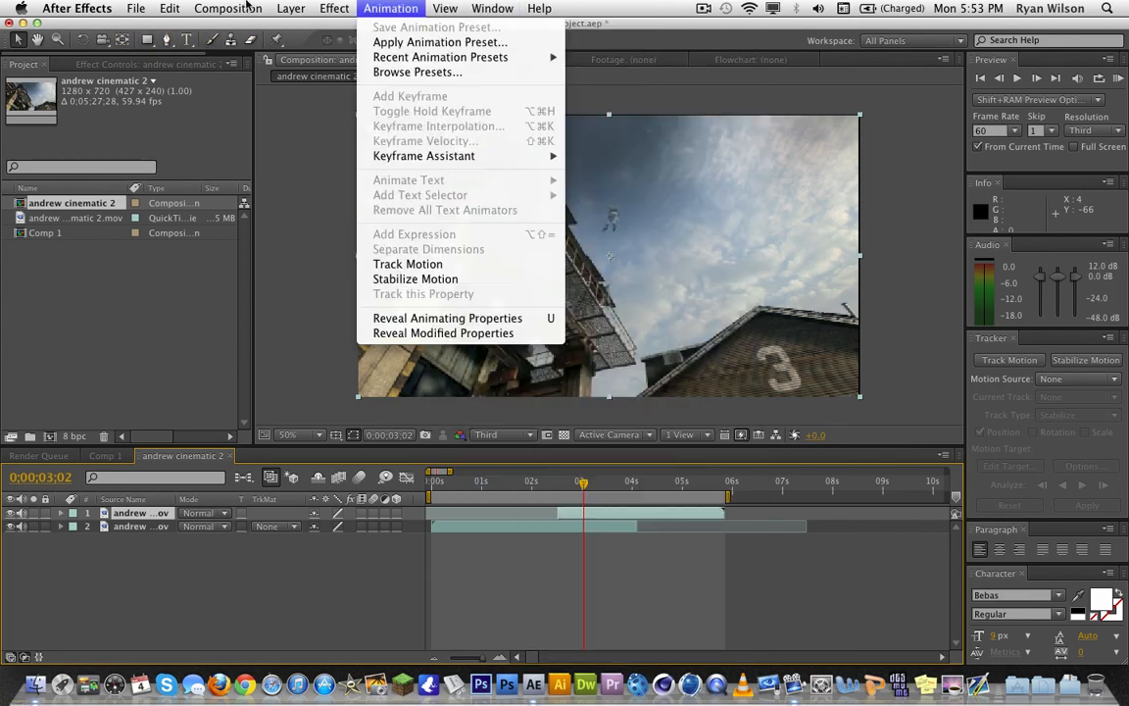
{"action": "left_click", "coordinate": [169, 6]}
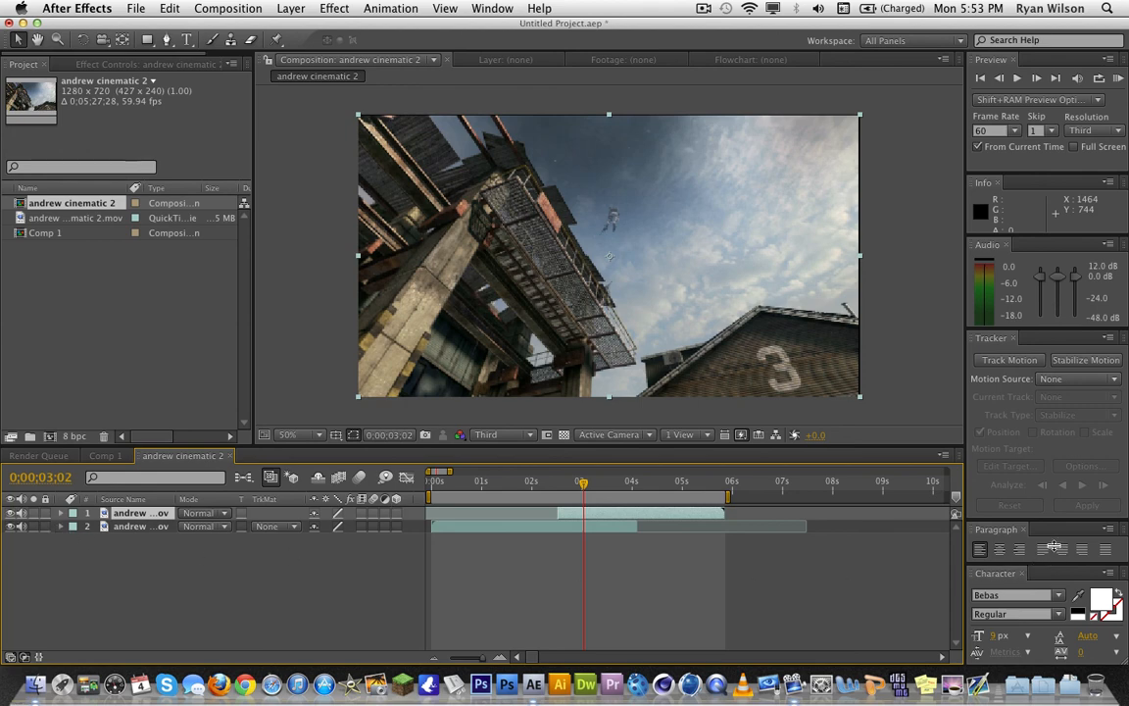
- Enlarge the Character panel to expose more of its text formatting options
{"action": "left_click_drag", "start_coordinate": [1056, 565], "coordinate": [1056, 468]}
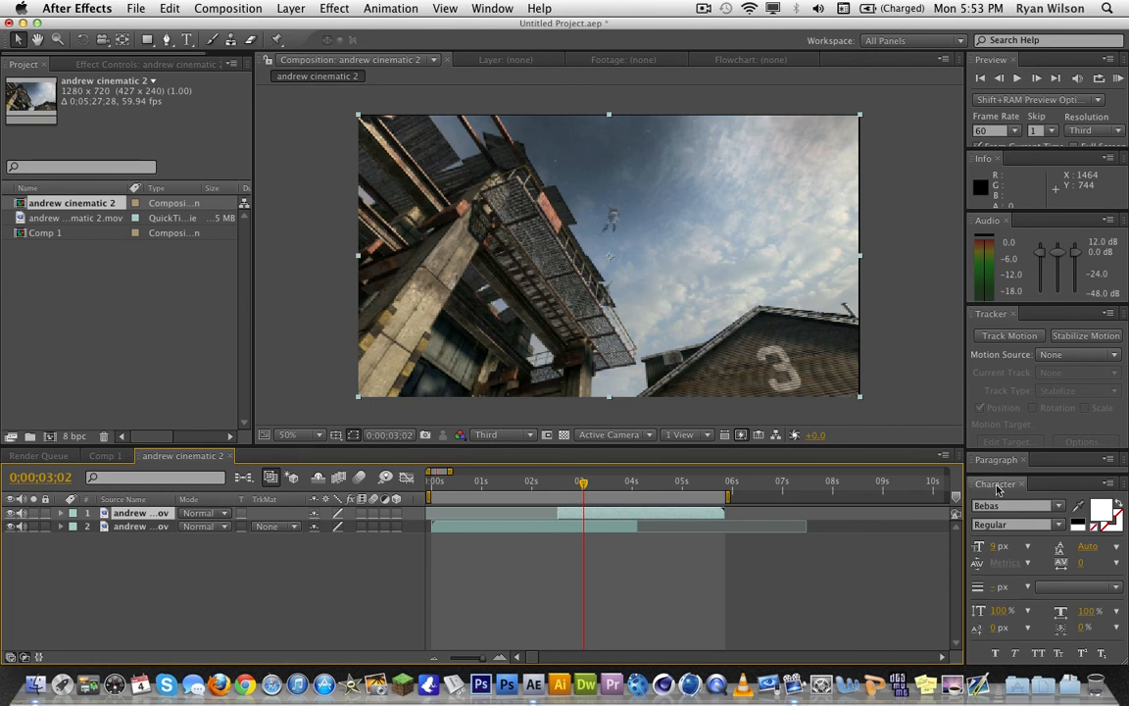